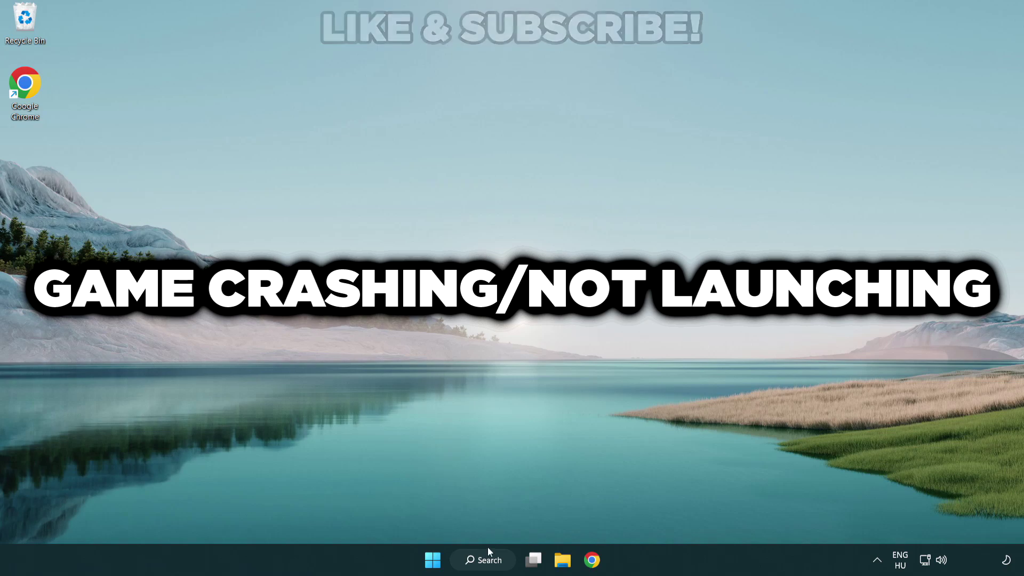
# - Search for 'device manager' and open Device Manager from the results
pyautogui.click(494, 567)
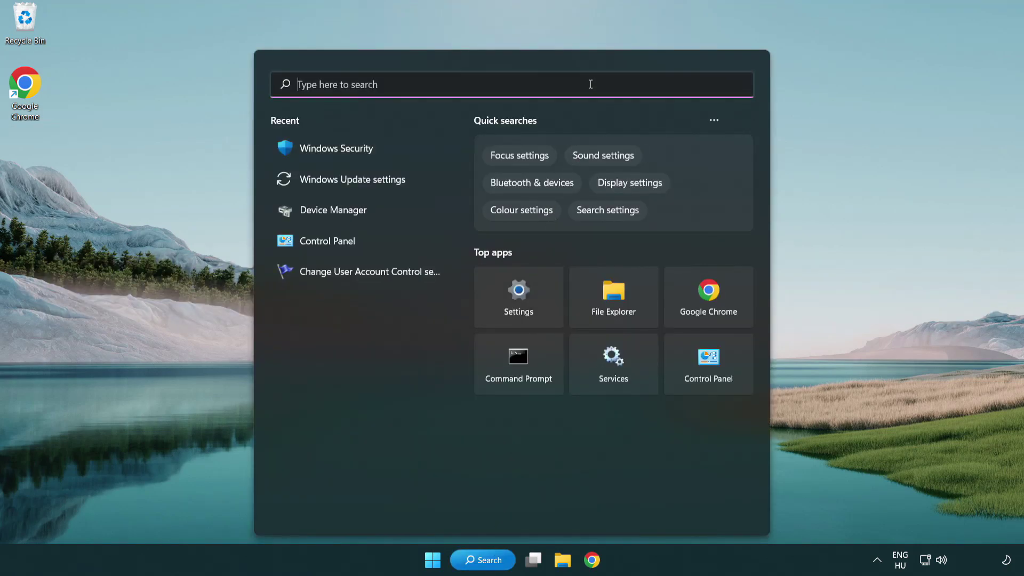
pyautogui.write('device m')
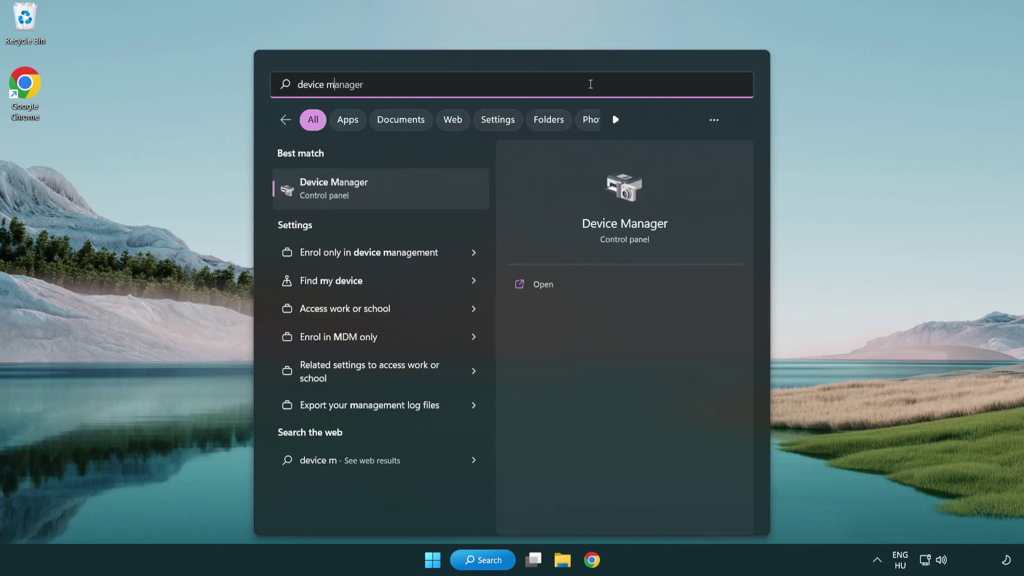
pyautogui.write('anager')
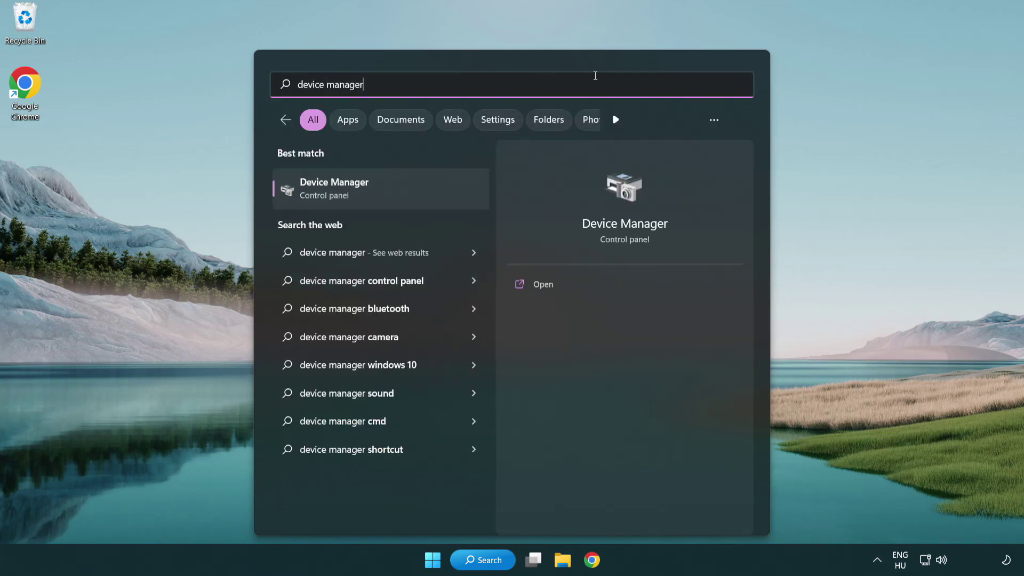
pyautogui.click(412, 197)
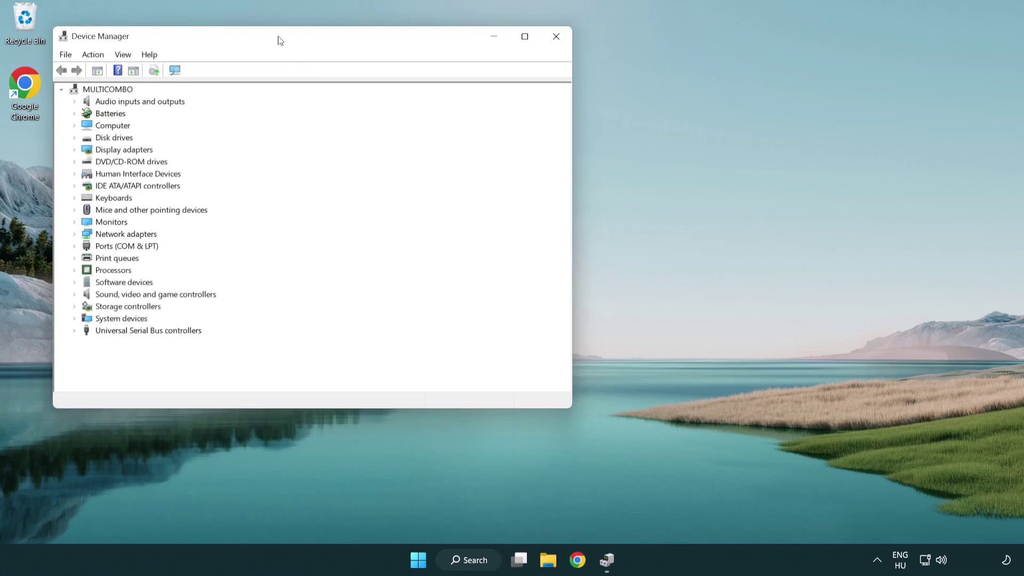
# - Run an automatic driver update for the VMware SVGA 3D display adapter, confirming the best driver is installed
pyautogui.moveTo(278, 41); pyautogui.dragTo(449, 103)
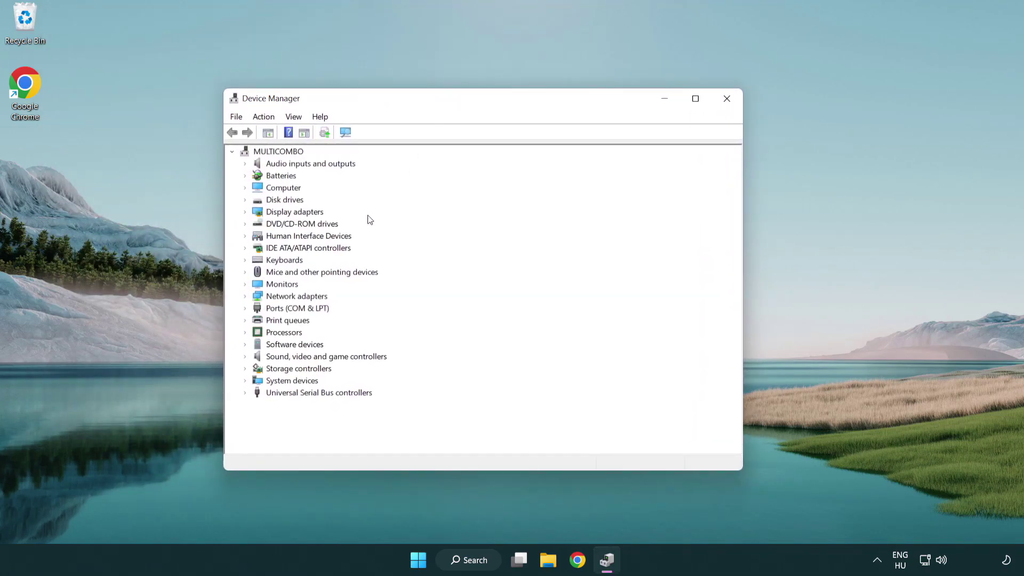
pyautogui.click(280, 215)
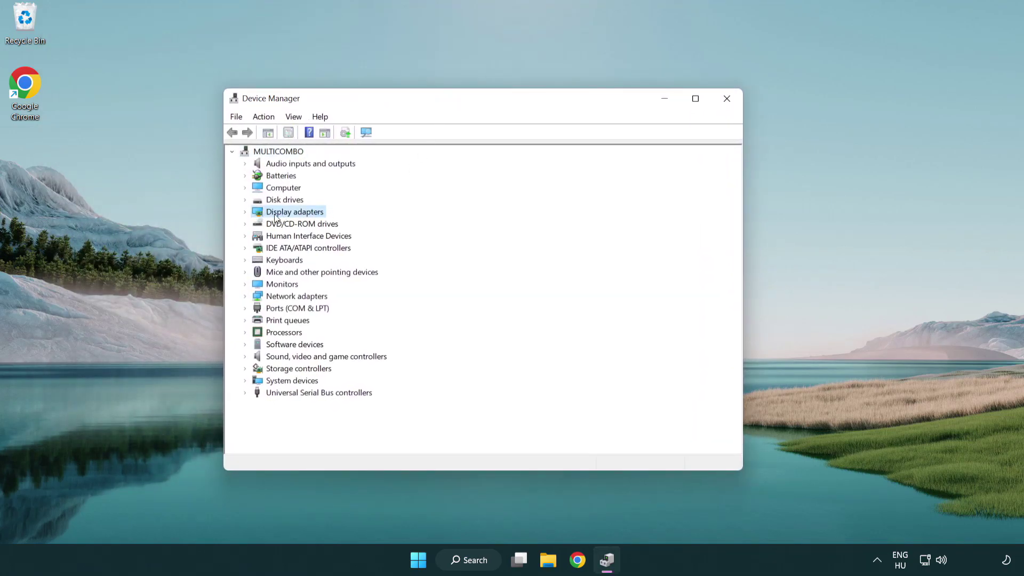
pyautogui.click(245, 212)
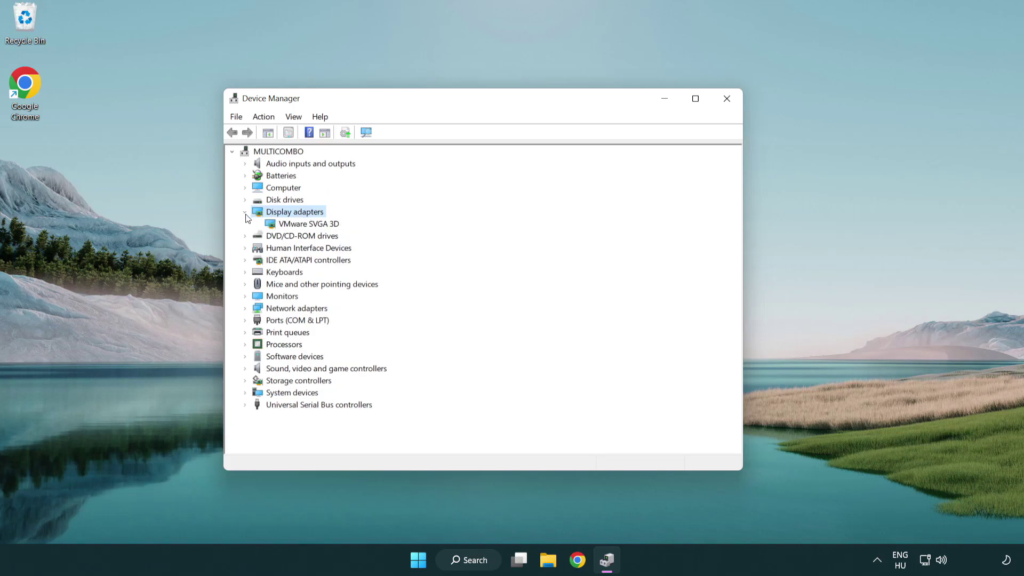
pyautogui.click(305, 226)
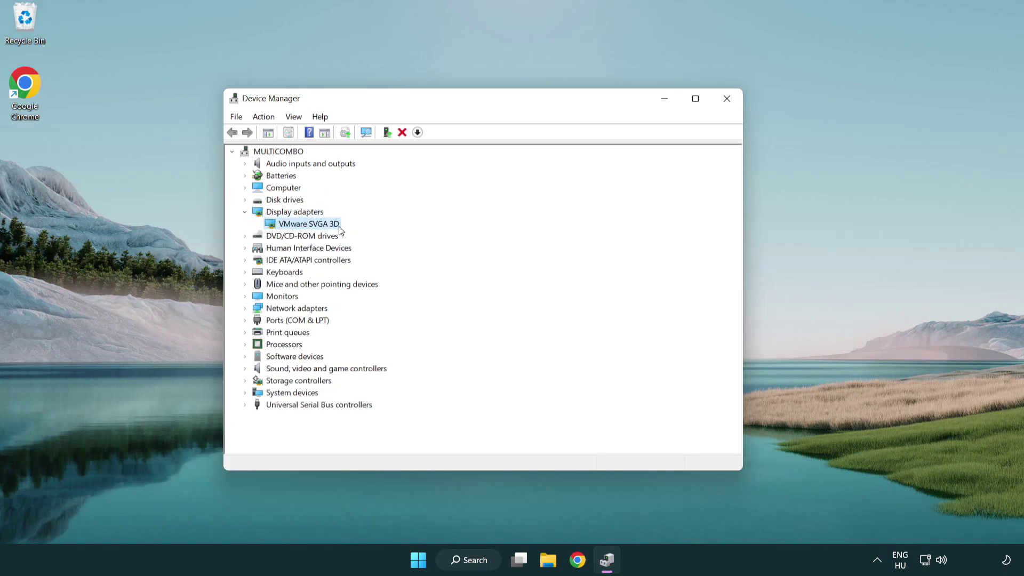
pyautogui.rightClick(305, 228)
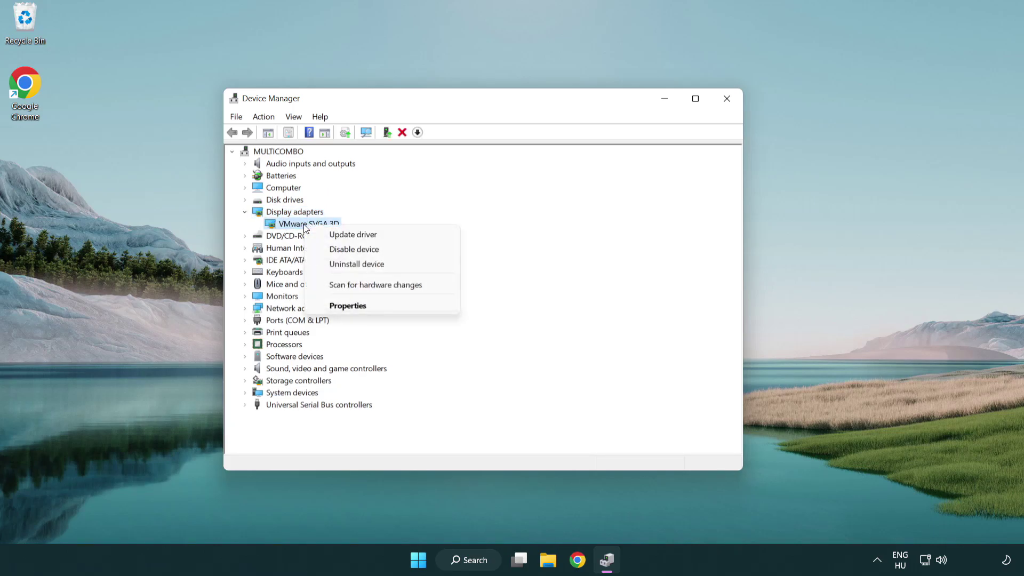
pyautogui.click(405, 236)
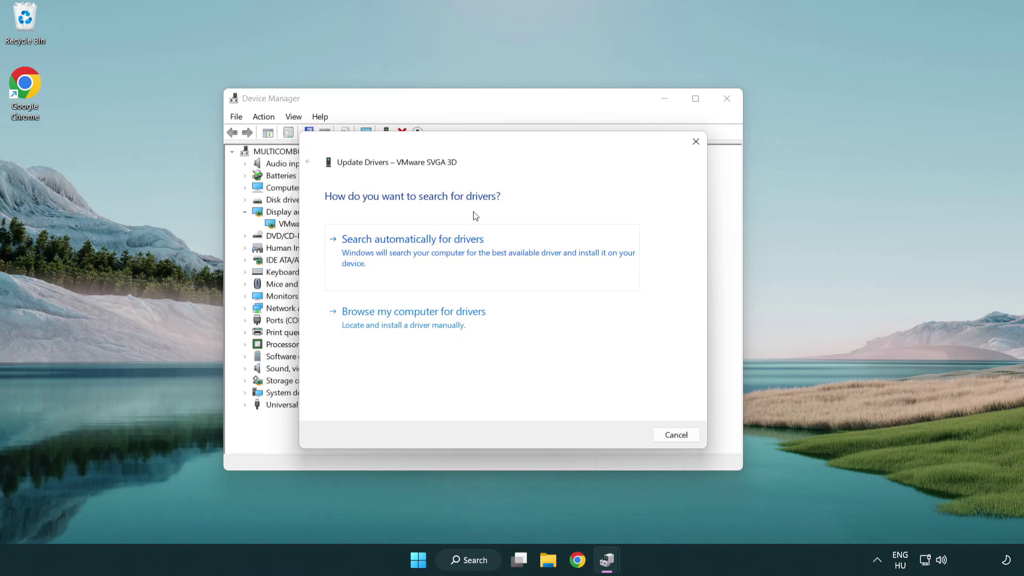
pyautogui.click(450, 250)
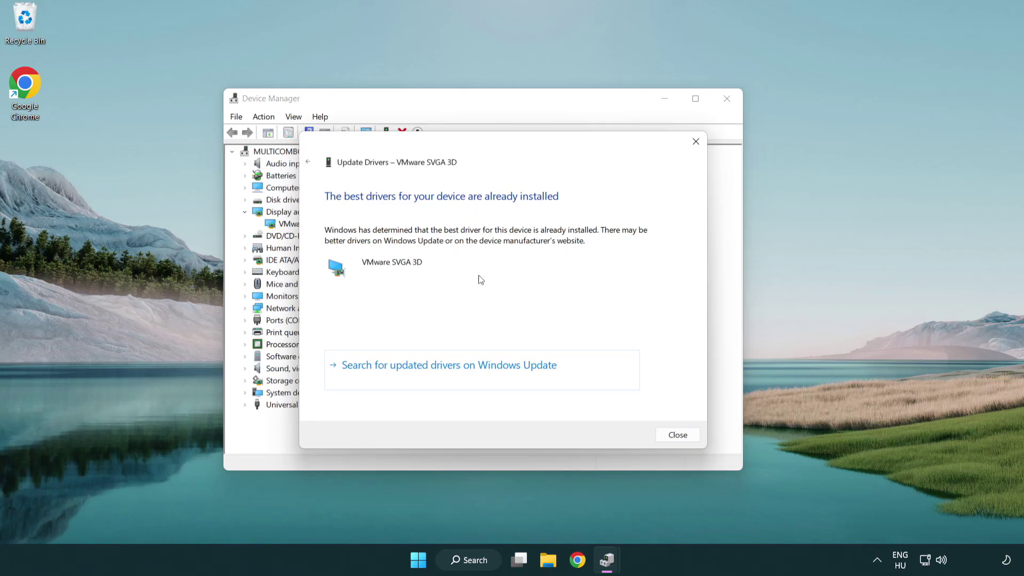
pyautogui.click(678, 436)
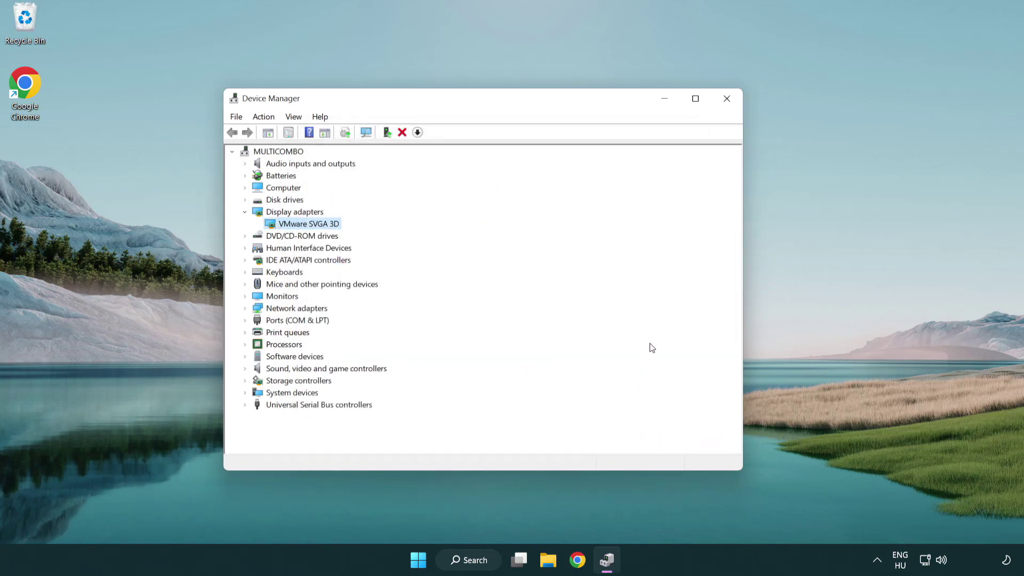
# - Close Device Manager, check Windows Update until it reports up to date, then close Settings
pyautogui.click(727, 100)
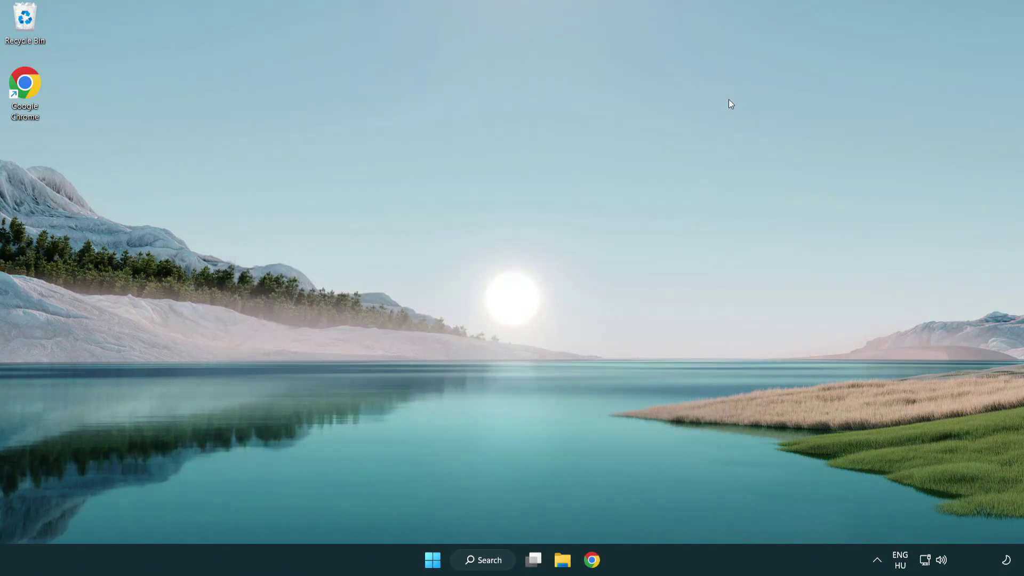
pyautogui.click(492, 558)
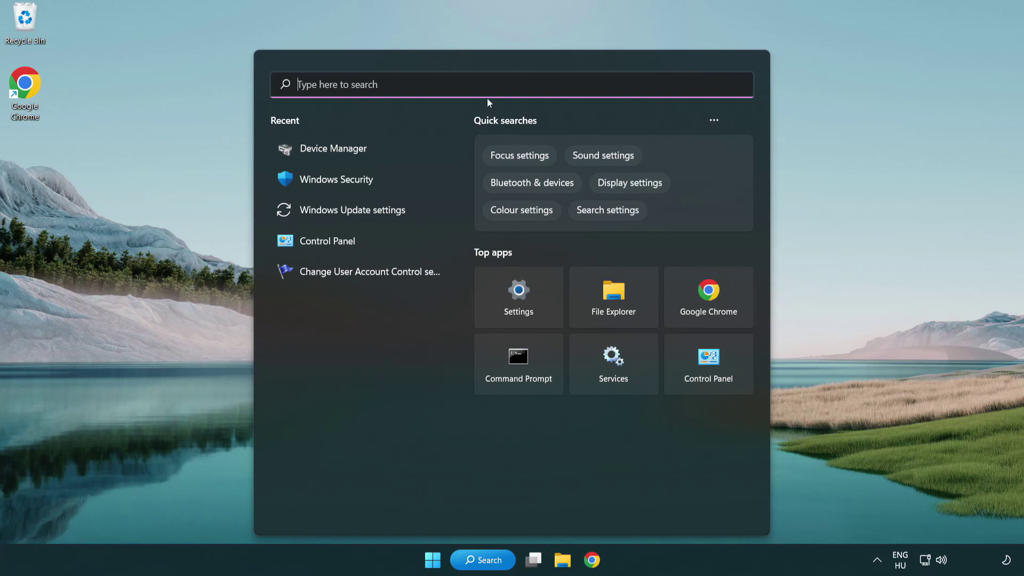
pyautogui.write('update')
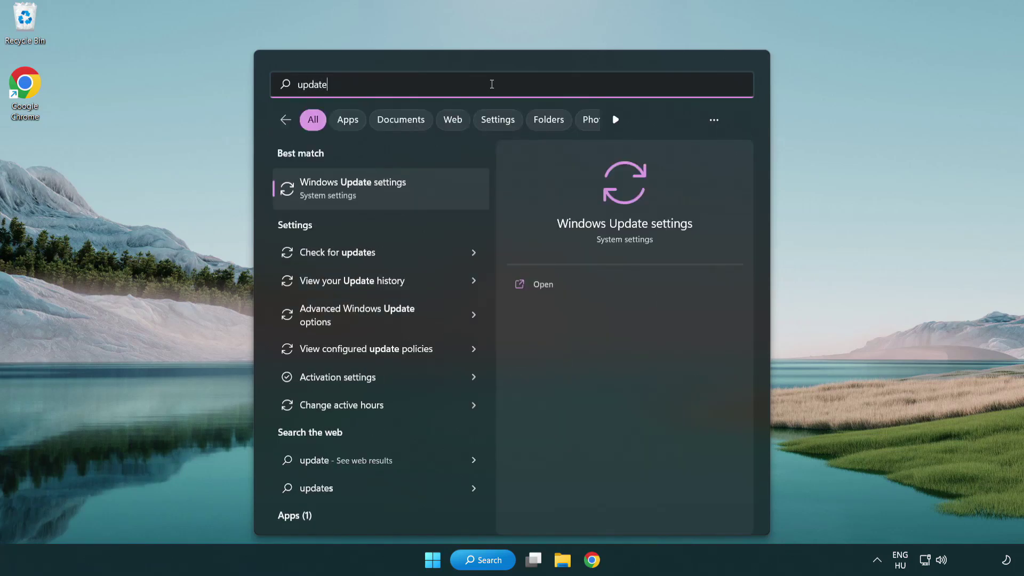
pyautogui.click(398, 193)
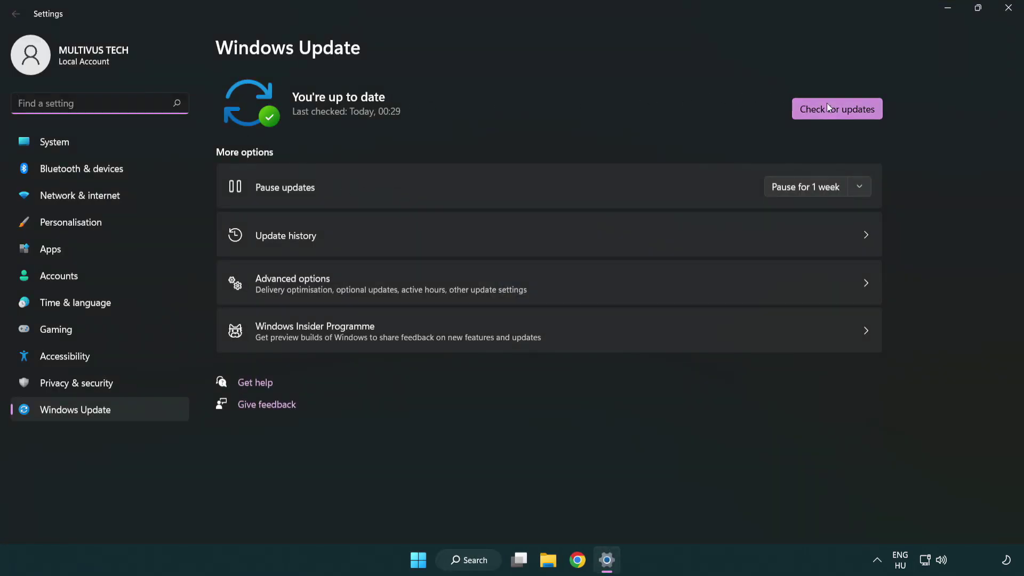
pyautogui.click(855, 115)
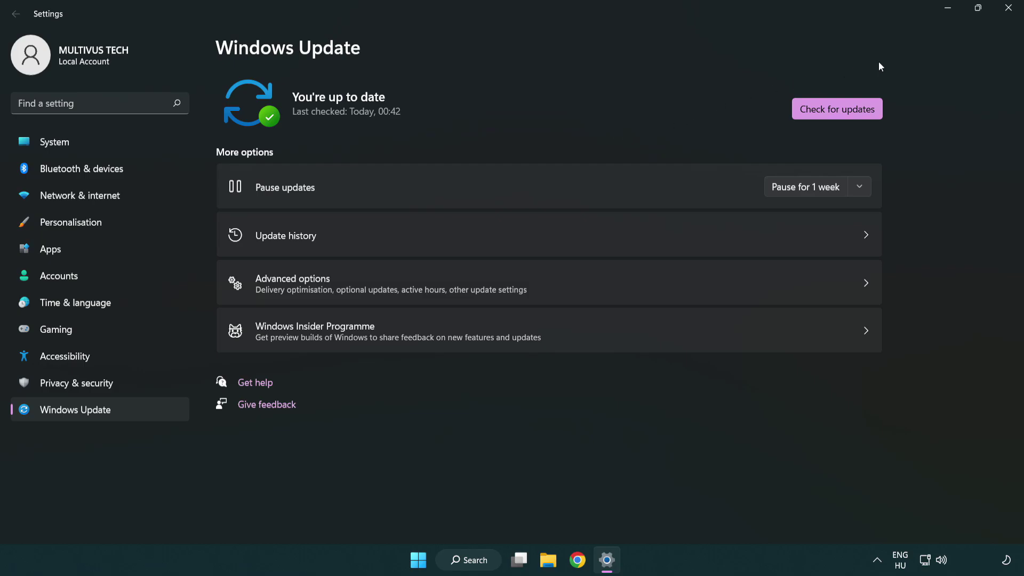
pyautogui.click(1004, 15)
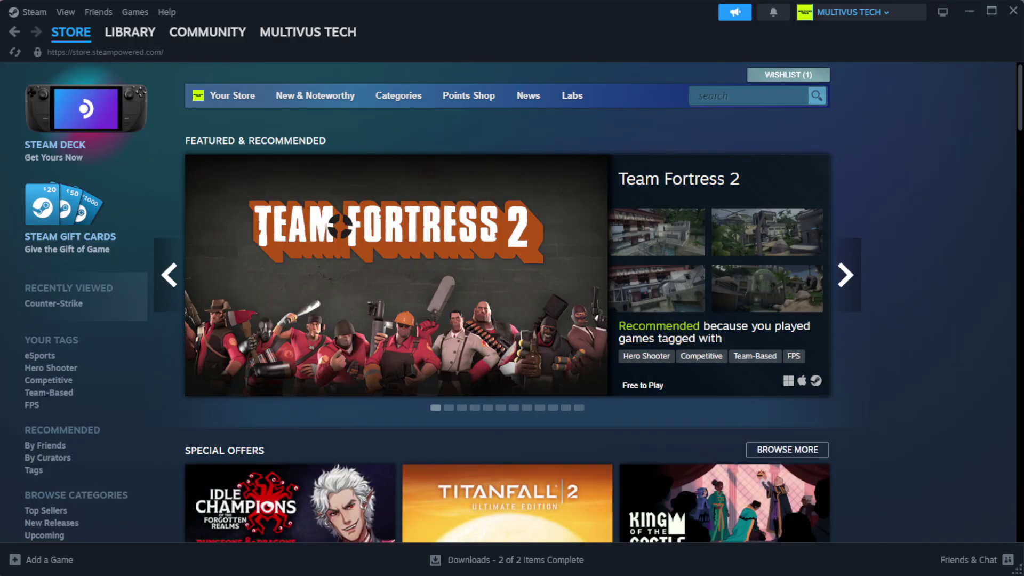
# - Verify the integrity of the game's installed files in Steam, validating all 1039 files
pyautogui.moveTo(128, 38)
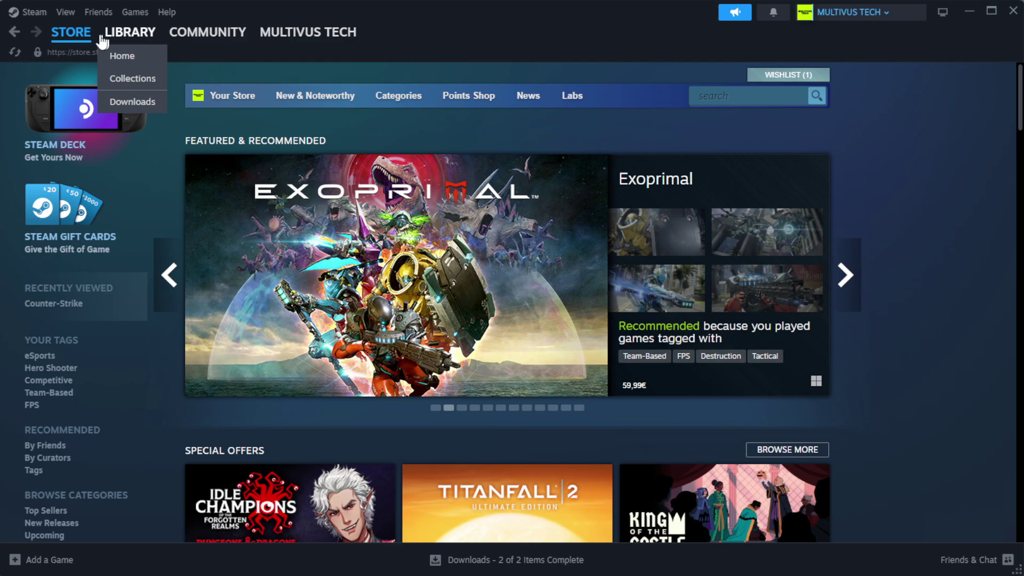
pyautogui.click(148, 57)
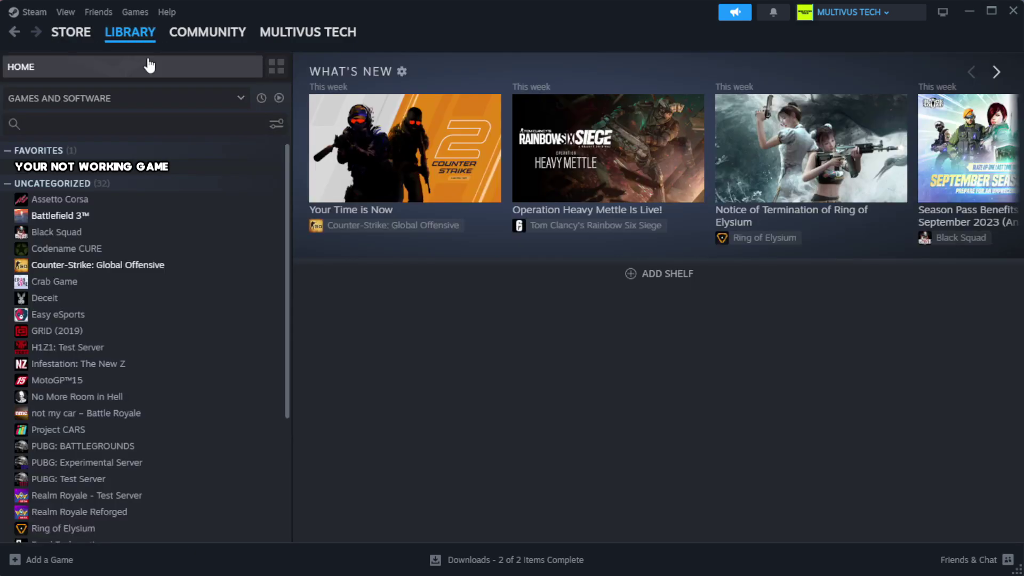
pyautogui.rightClick(253, 169)
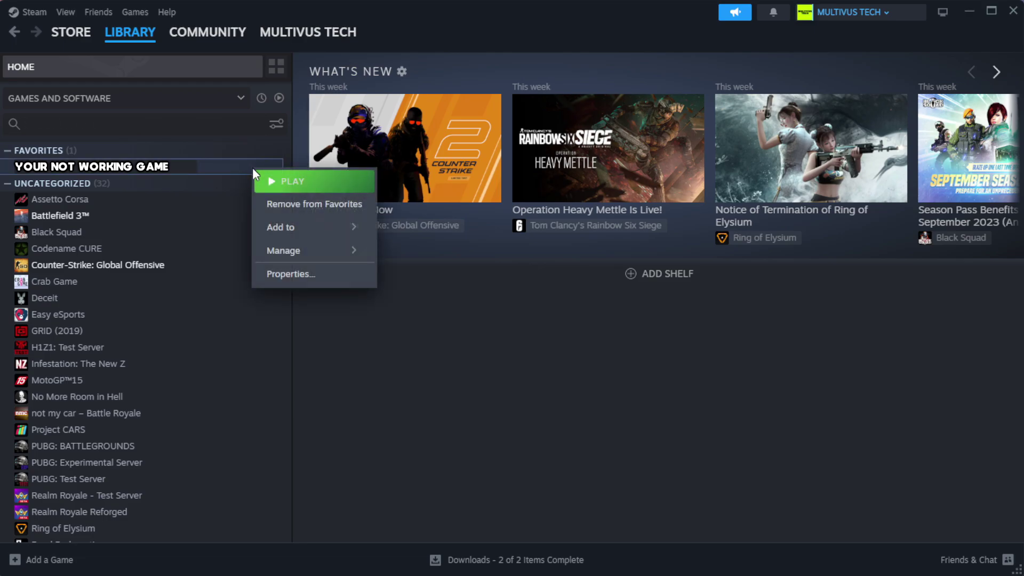
pyautogui.click(323, 283)
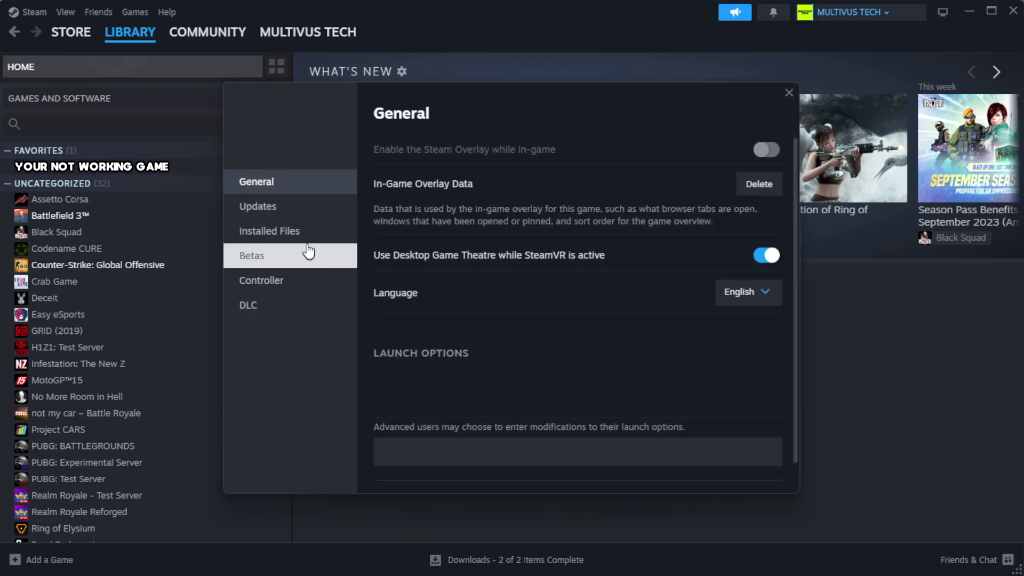
pyautogui.click(336, 243)
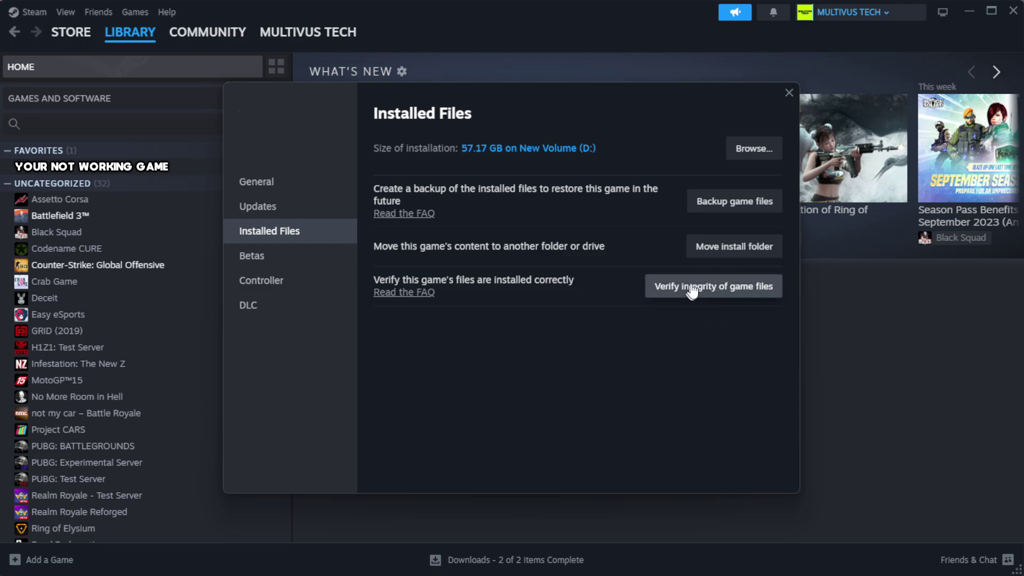
pyautogui.click(720, 290)
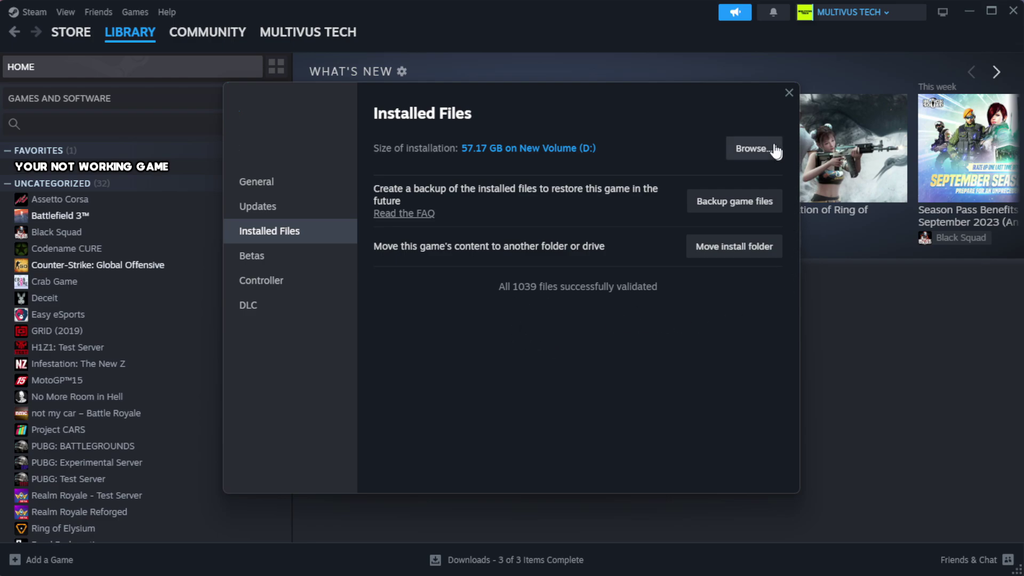
# - Open the game's install folder and bring up the game shortcut's Properties window
pyautogui.click(753, 149)
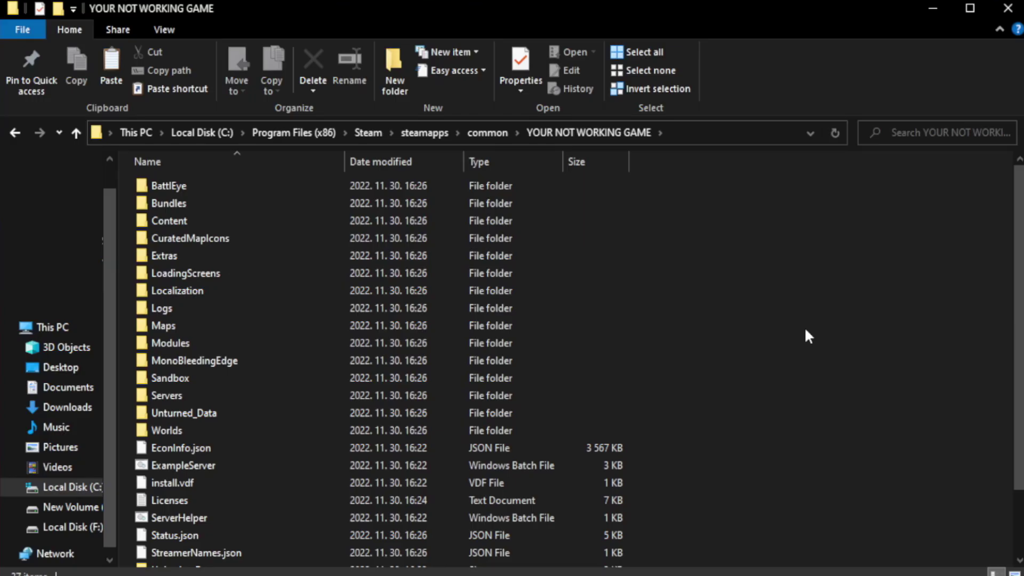
pyautogui.moveTo(1019, 316); pyautogui.dragTo(1019, 380)
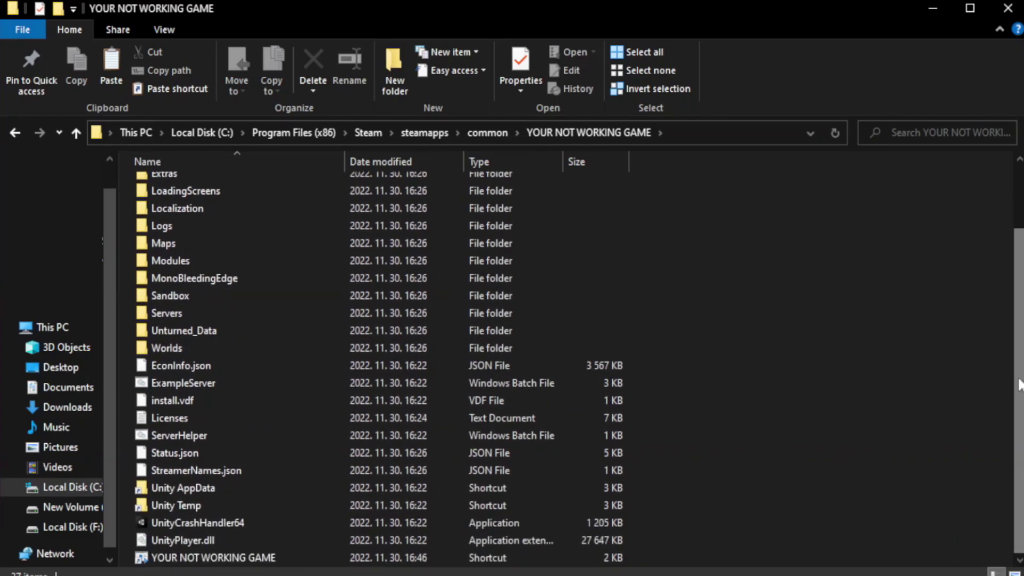
pyautogui.click(384, 558)
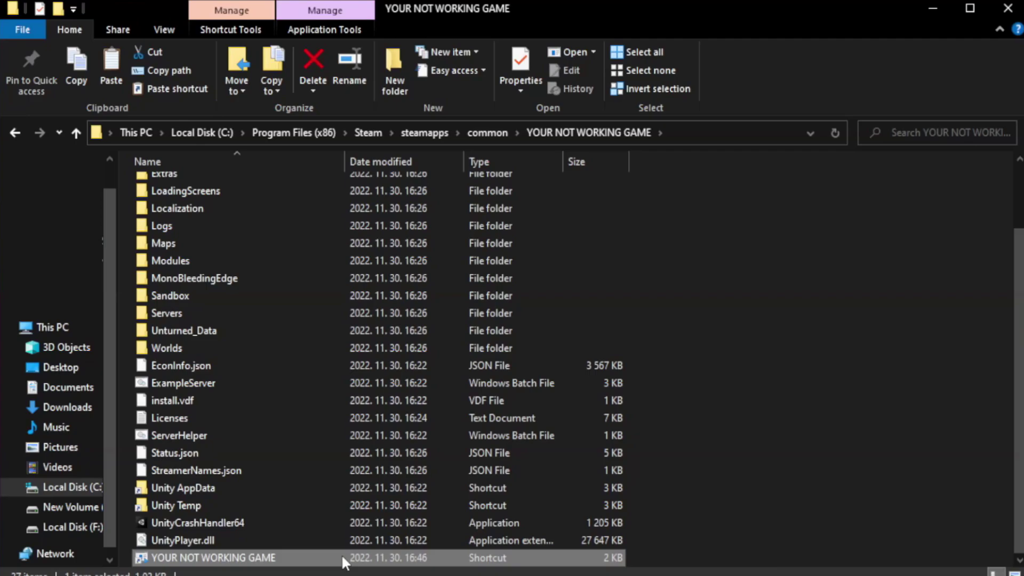
pyautogui.rightClick(342, 558)
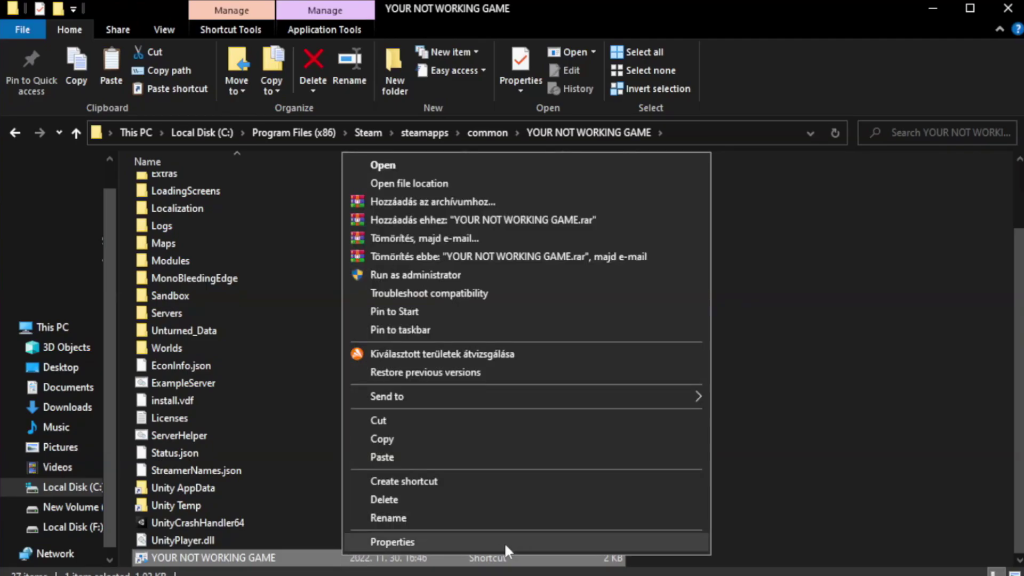
pyautogui.click(521, 539)
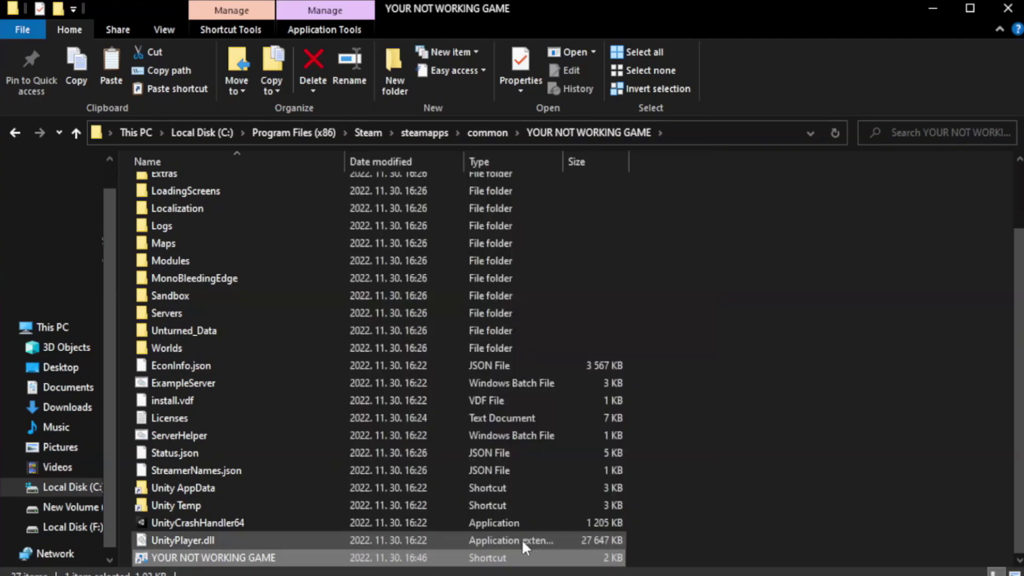
pyautogui.moveTo(511, 287); pyautogui.dragTo(515, 104)
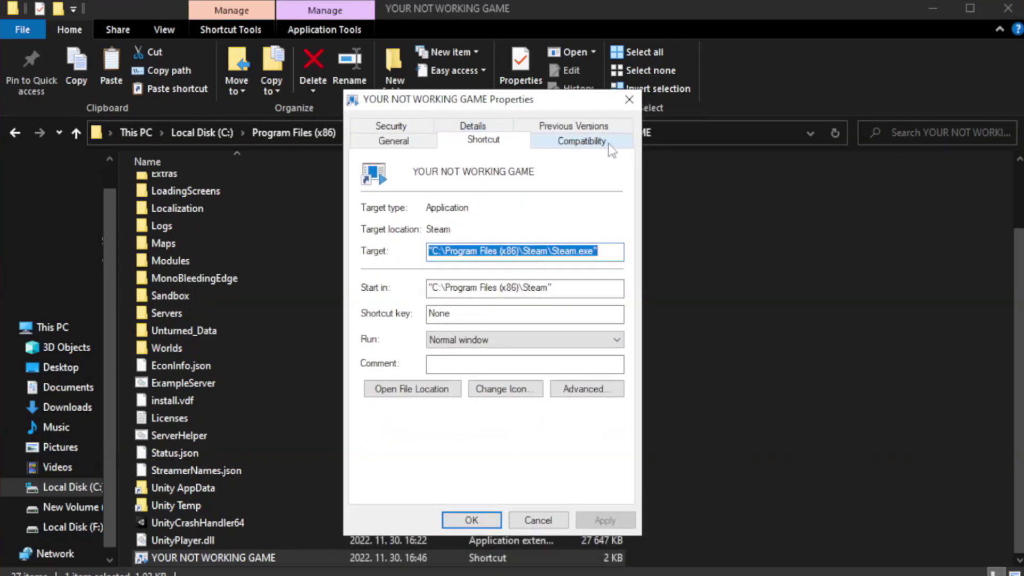
# - Set the shortcut to Windows 8 compatibility mode and always run as administrator, then apply
pyautogui.click(577, 143)
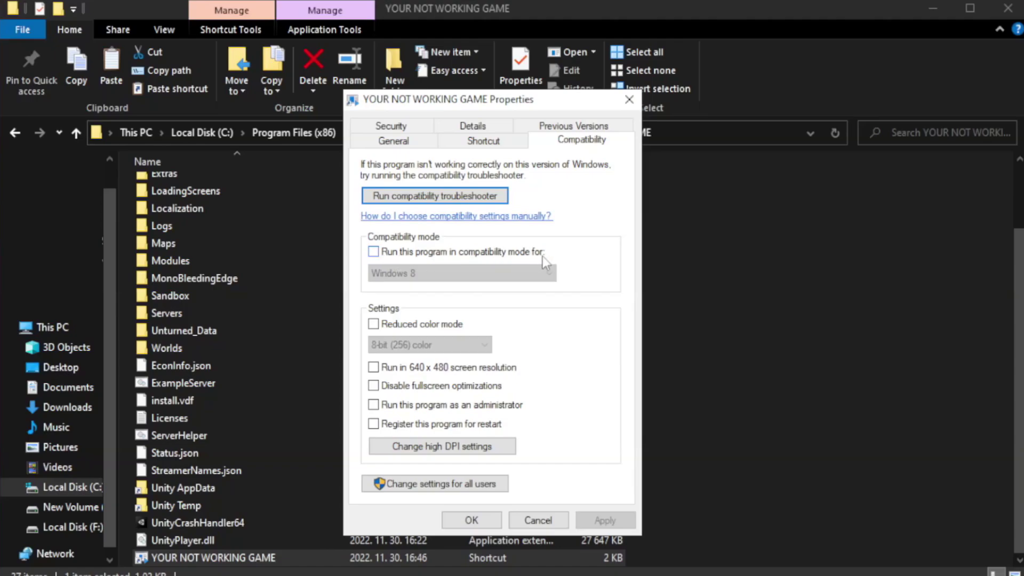
pyautogui.click(405, 252)
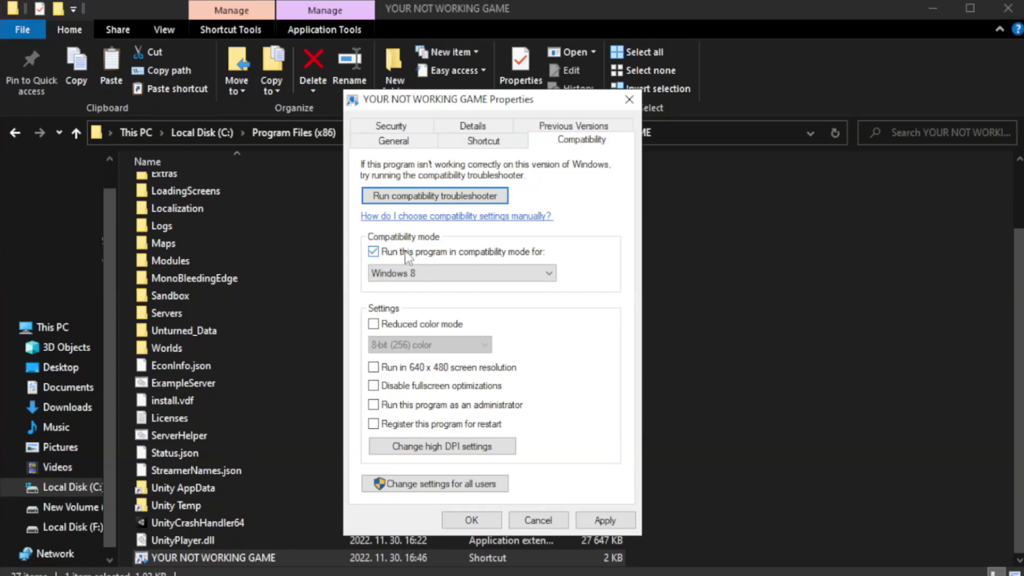
pyautogui.click(451, 271)
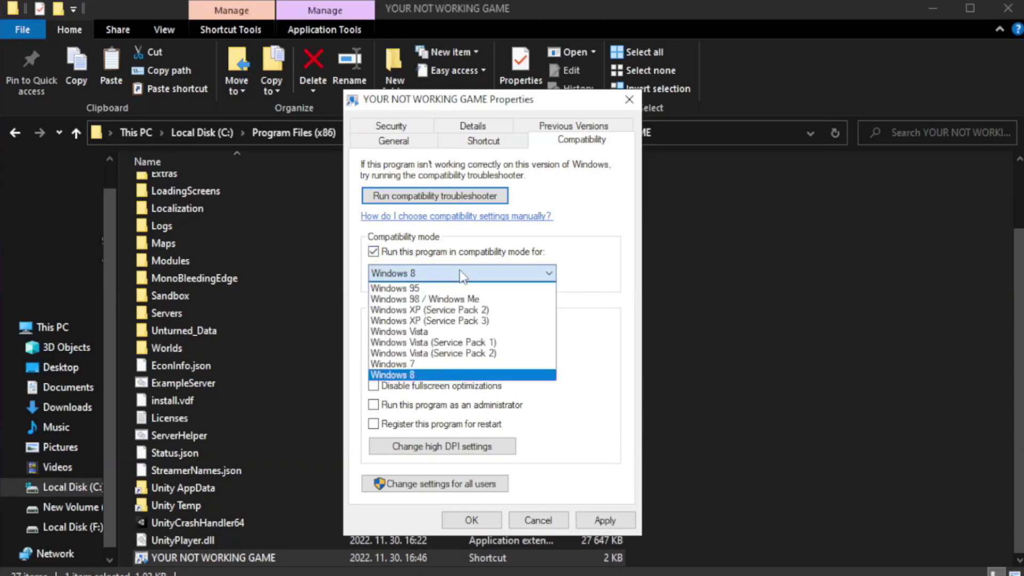
pyautogui.click(434, 375)
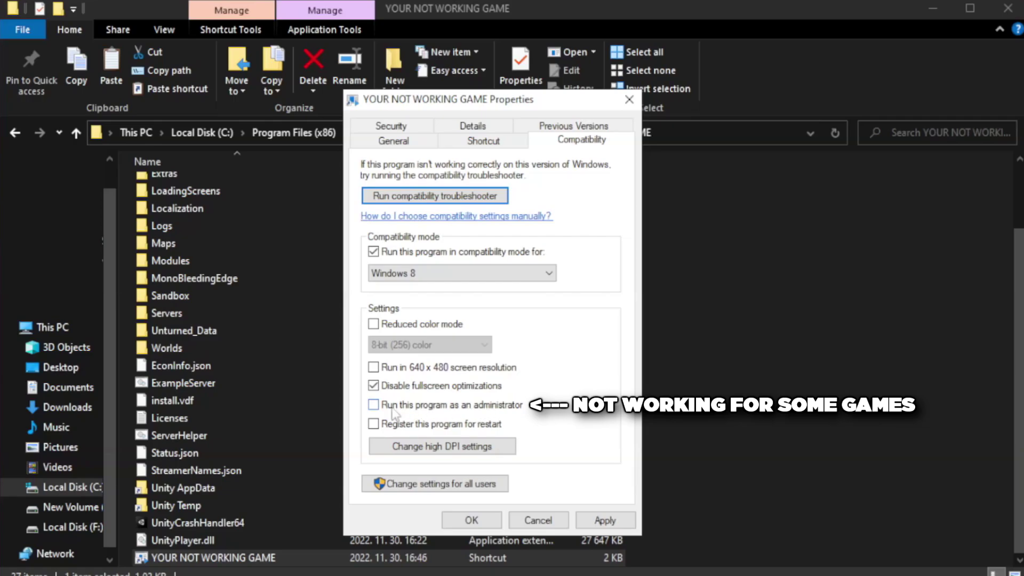
pyautogui.click(402, 412)
pyautogui.click(603, 520)
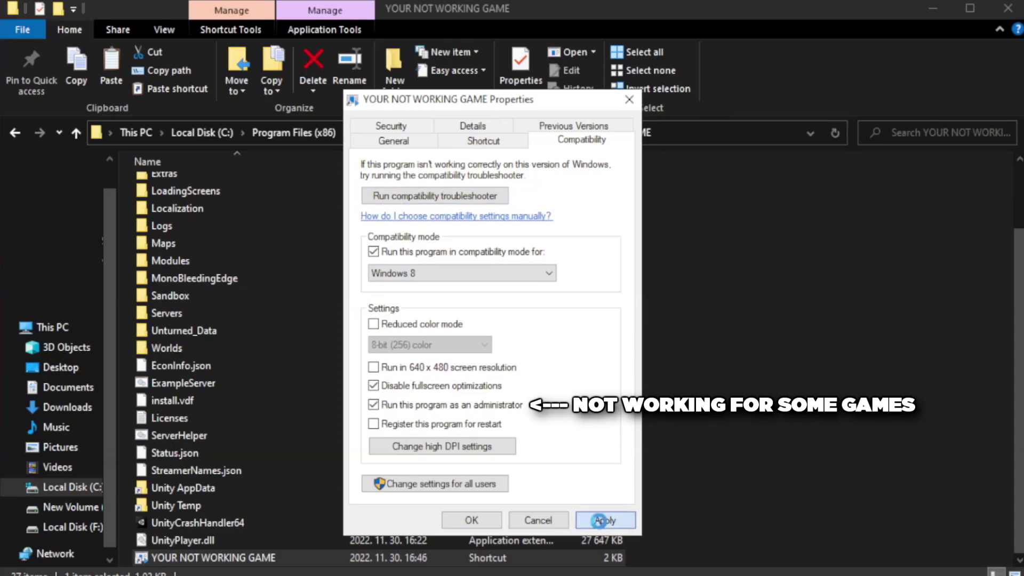
pyautogui.click(470, 521)
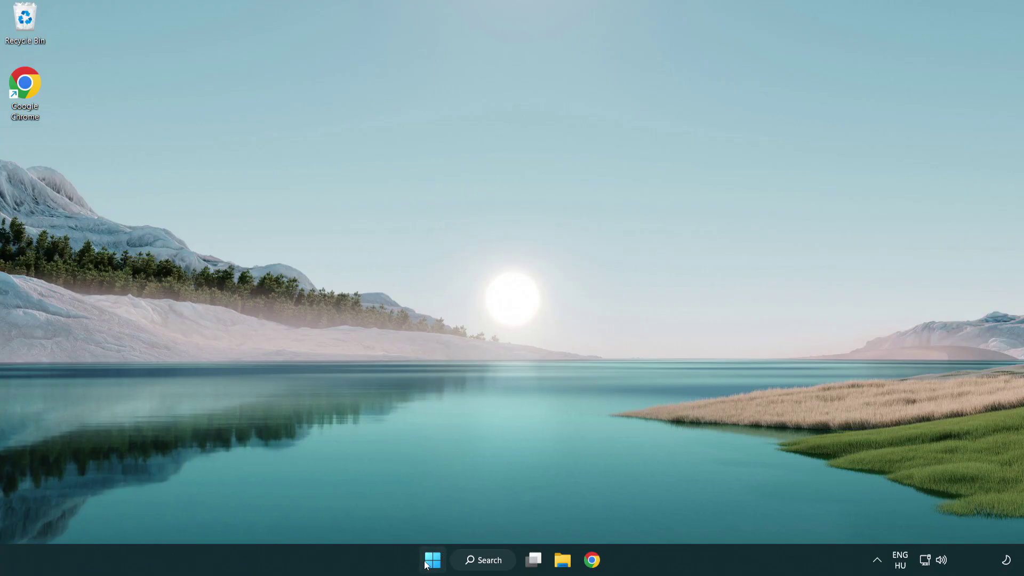
# - Launch Task Manager from the Start button menu and show the startup apps
pyautogui.rightClick(433, 561)
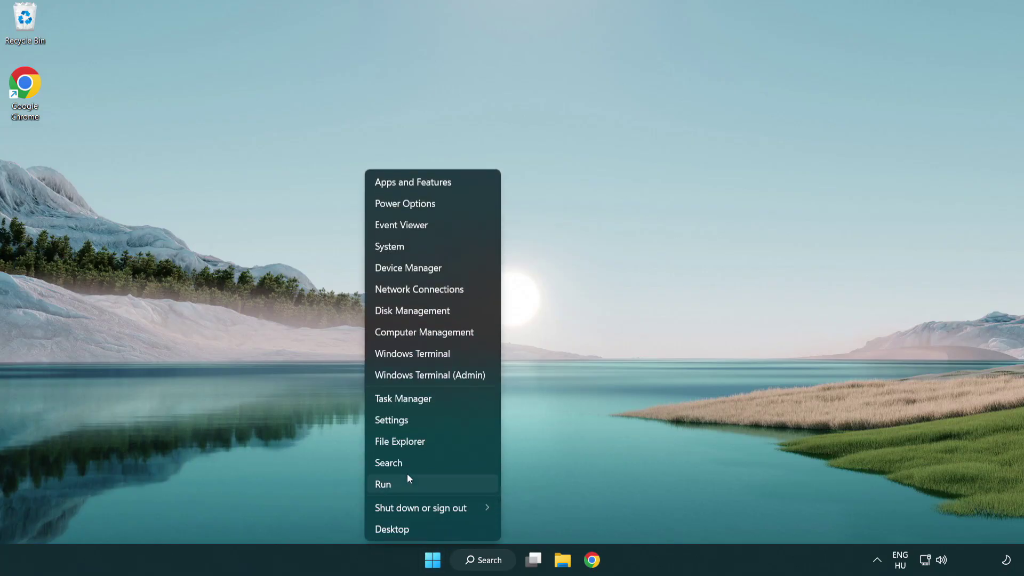
pyautogui.click(453, 404)
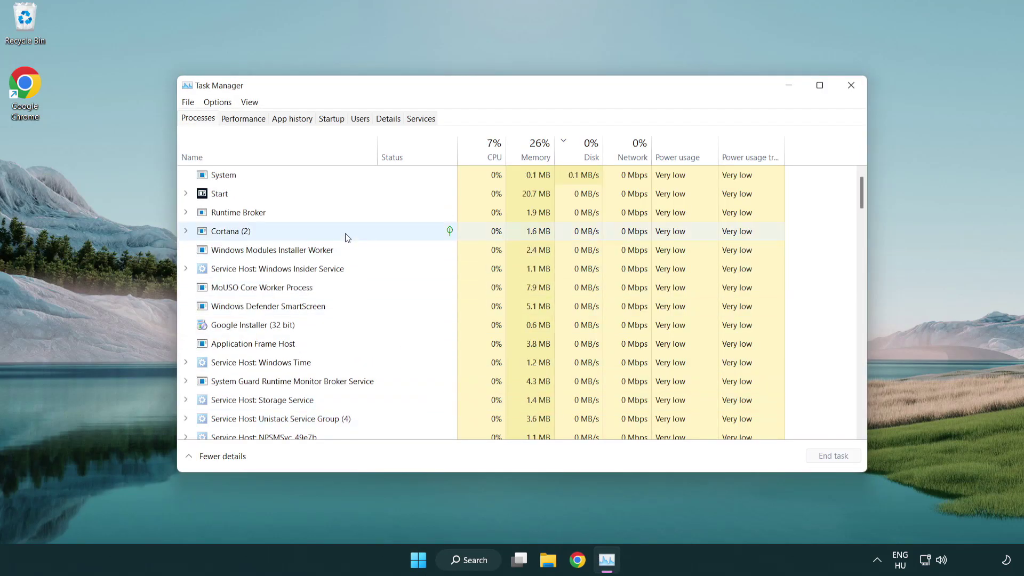
pyautogui.click(334, 120)
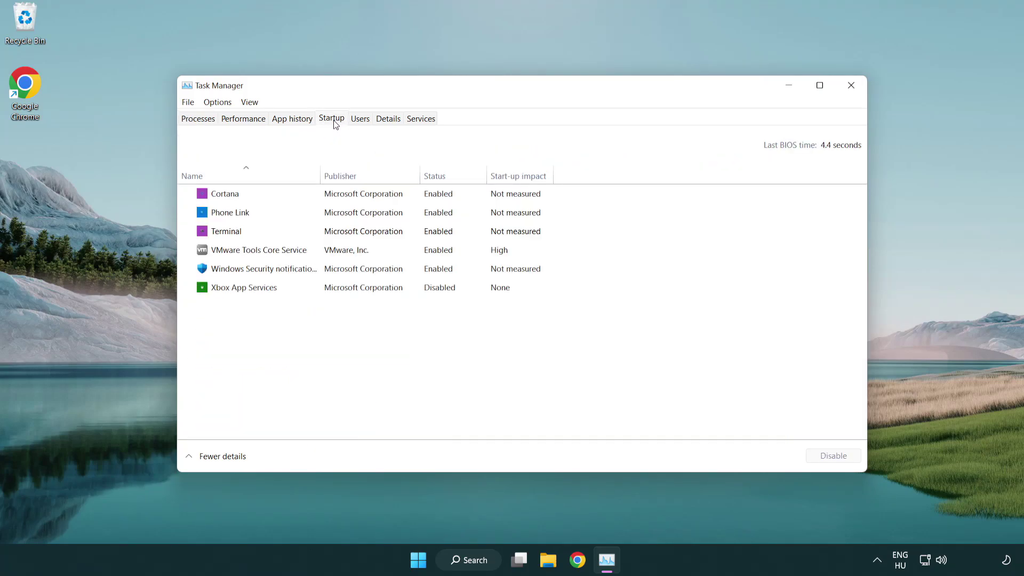
# - Disable Terminal, Phone Link, Cortana and Windows Security notifications at startup, then close Task Manager
pyautogui.click(334, 233)
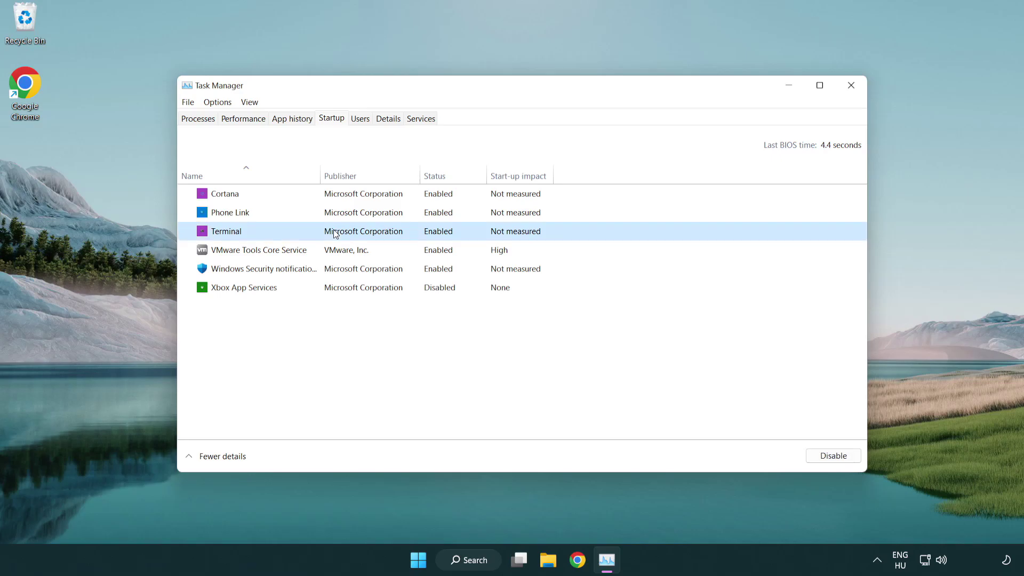
pyautogui.click(816, 456)
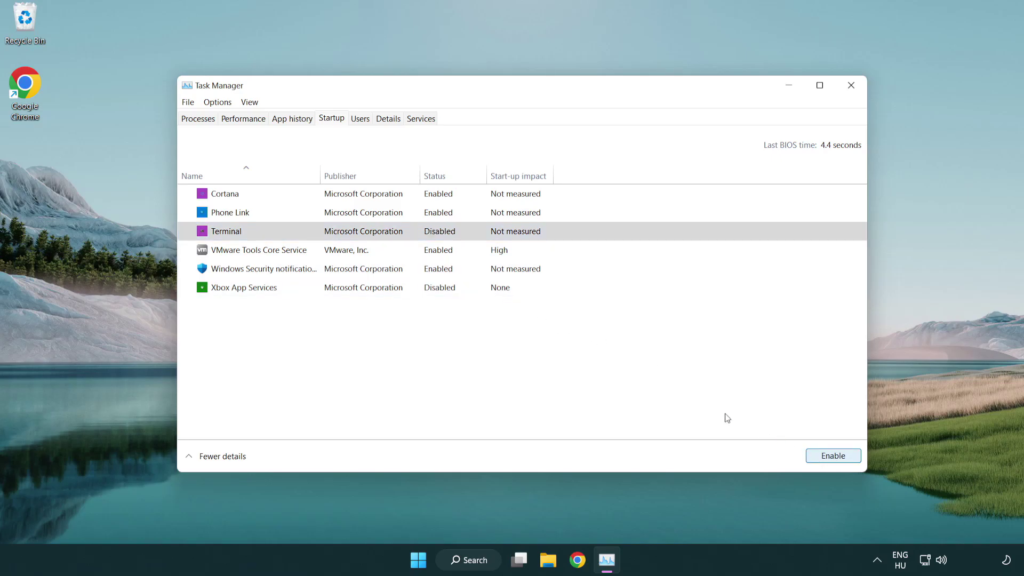
pyautogui.click(427, 216)
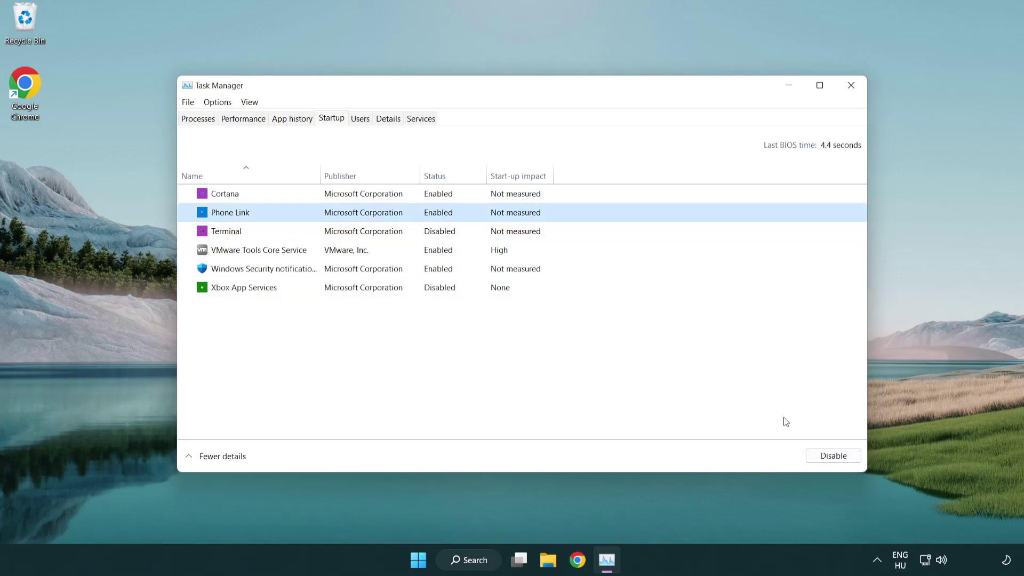
pyautogui.click(832, 456)
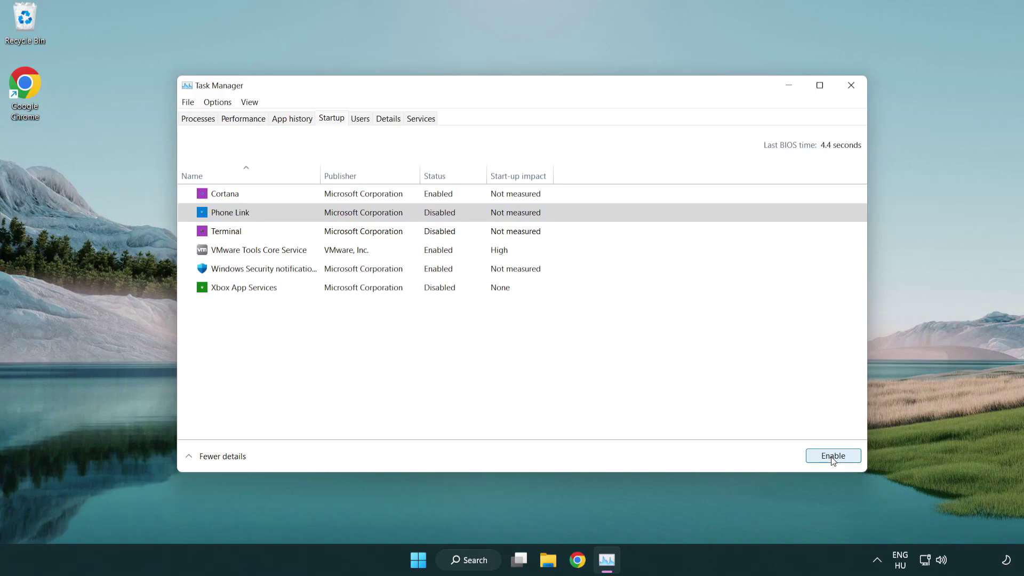
pyautogui.click(366, 200)
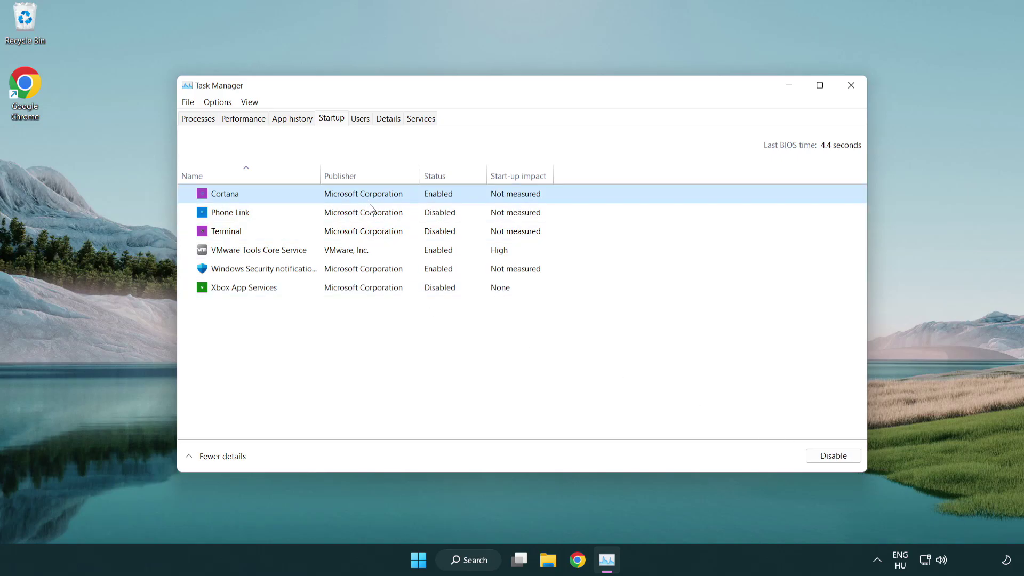
pyautogui.click(810, 451)
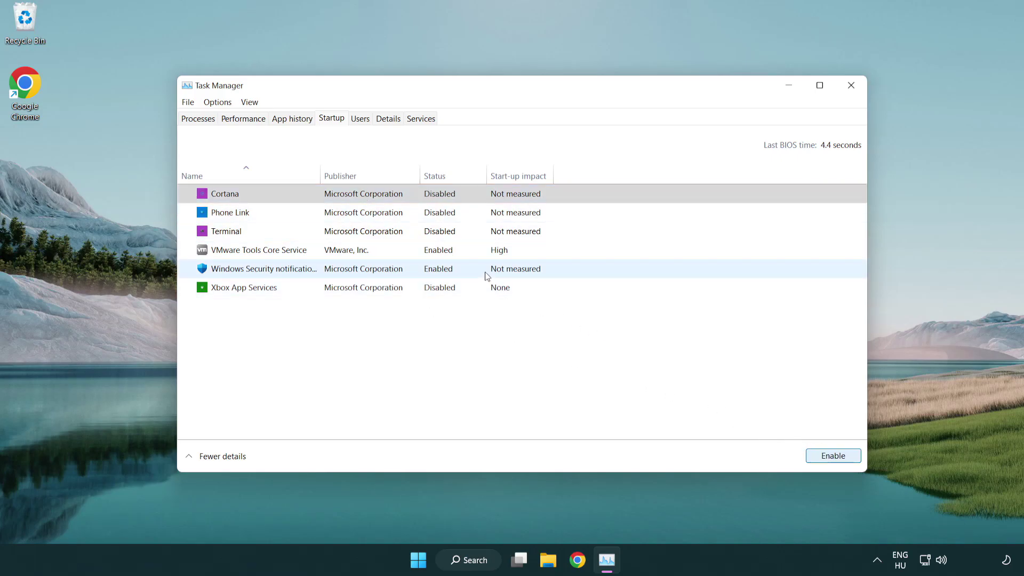
pyautogui.click(487, 275)
pyautogui.click(808, 452)
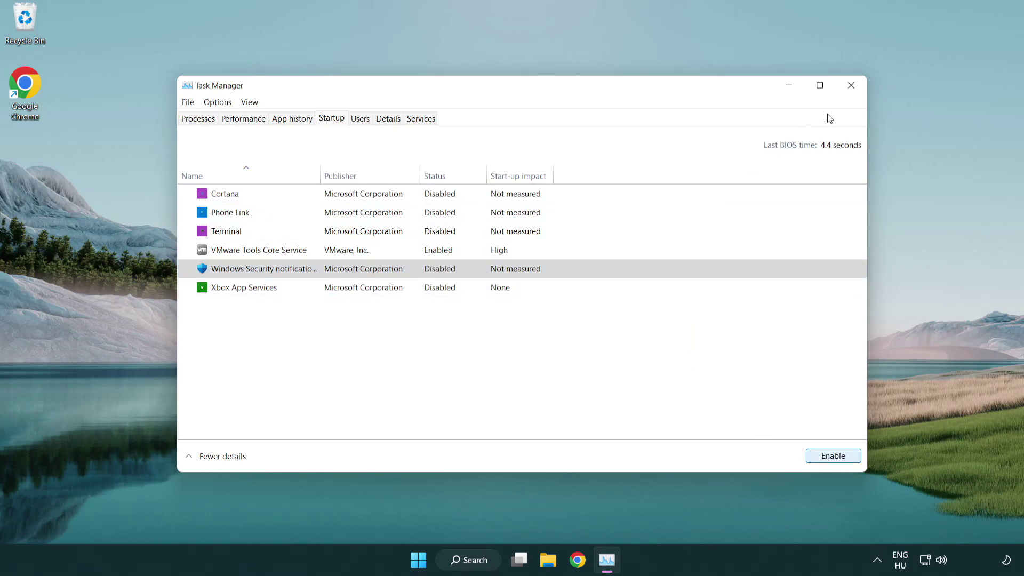
pyautogui.click(853, 87)
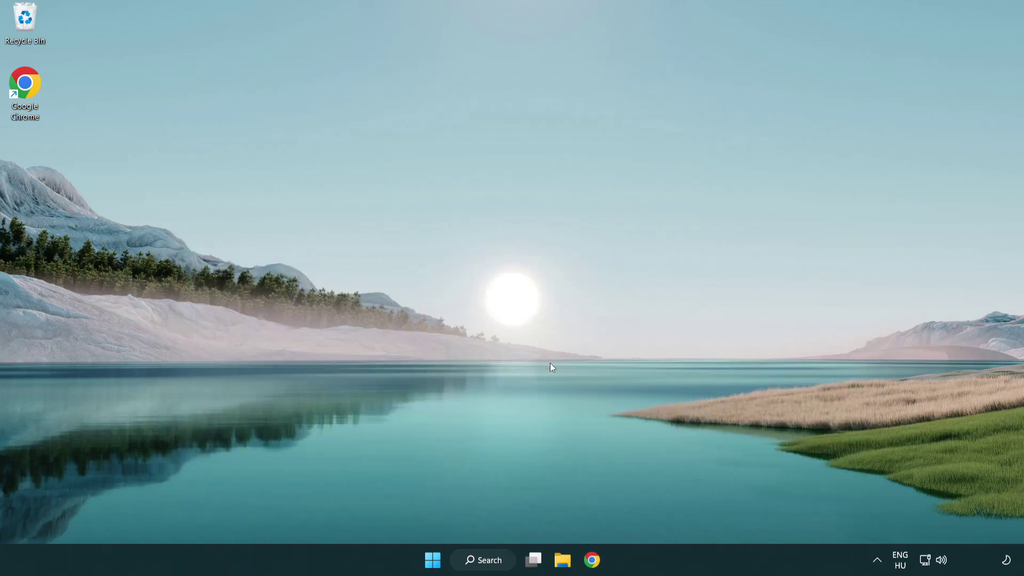
# - Open Command Prompt as administrator and run sfc /scannow
pyautogui.click(479, 559)
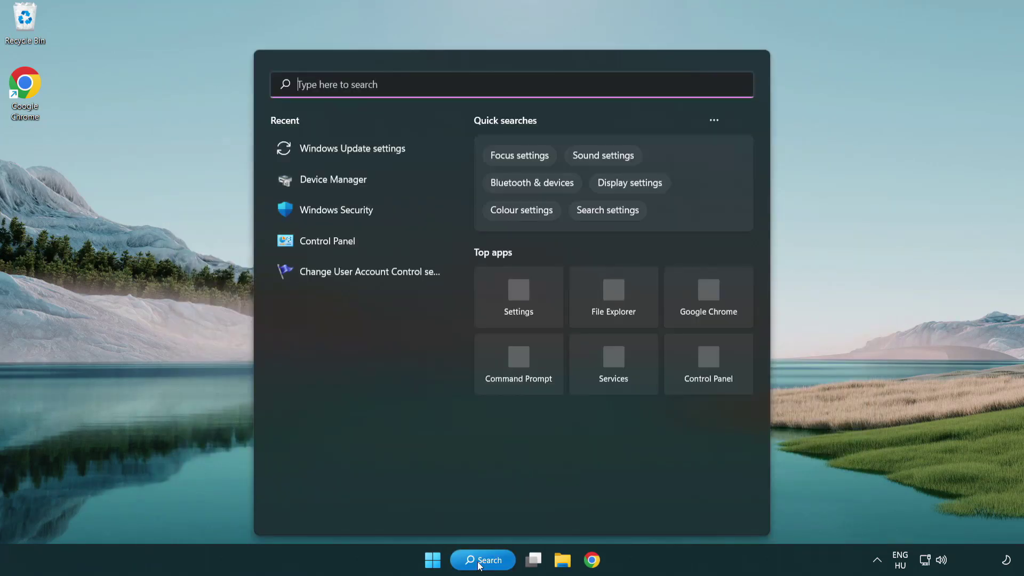
pyautogui.write('c')
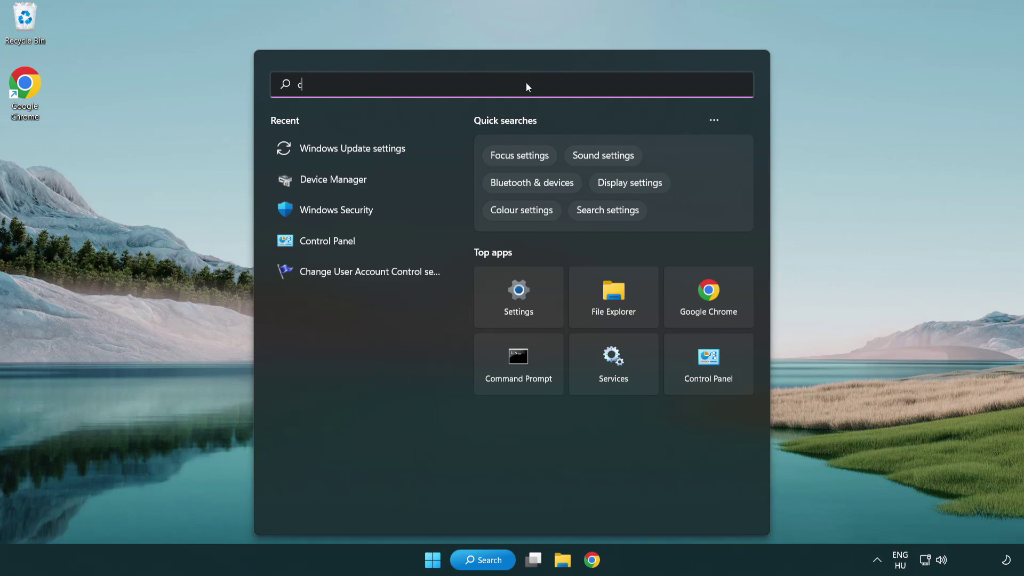
pyautogui.write('md')
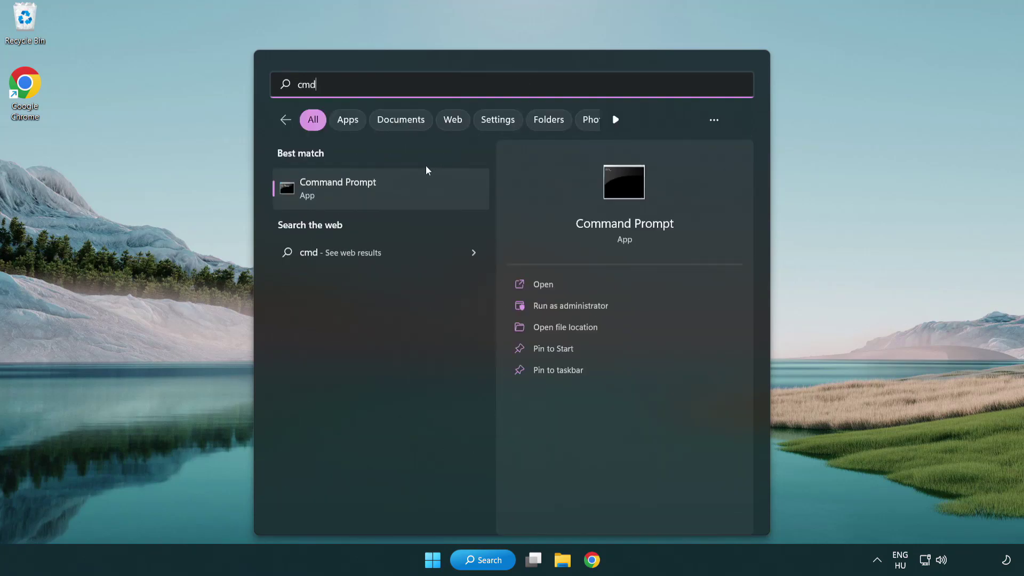
pyautogui.rightClick(392, 191)
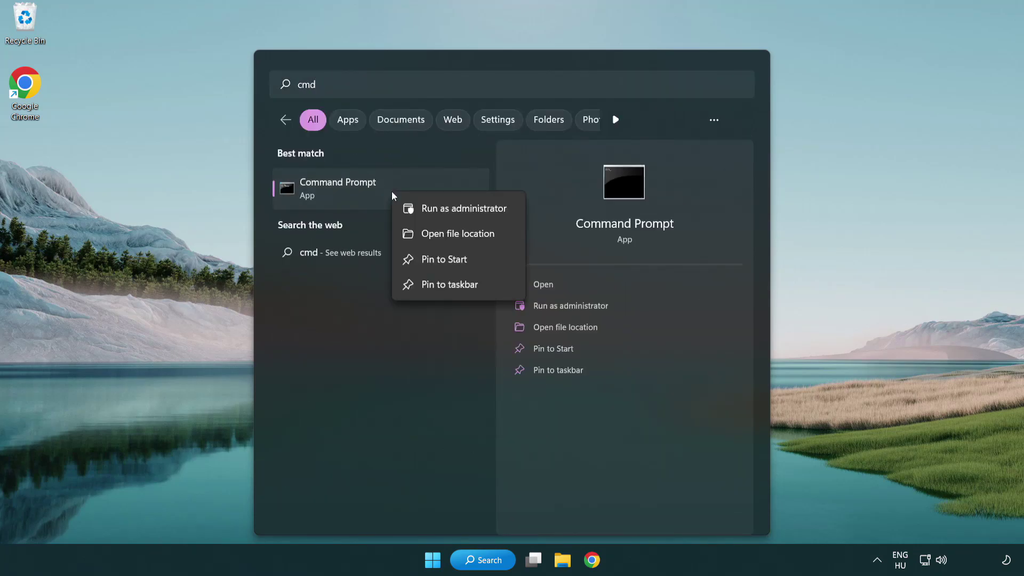
pyautogui.click(462, 213)
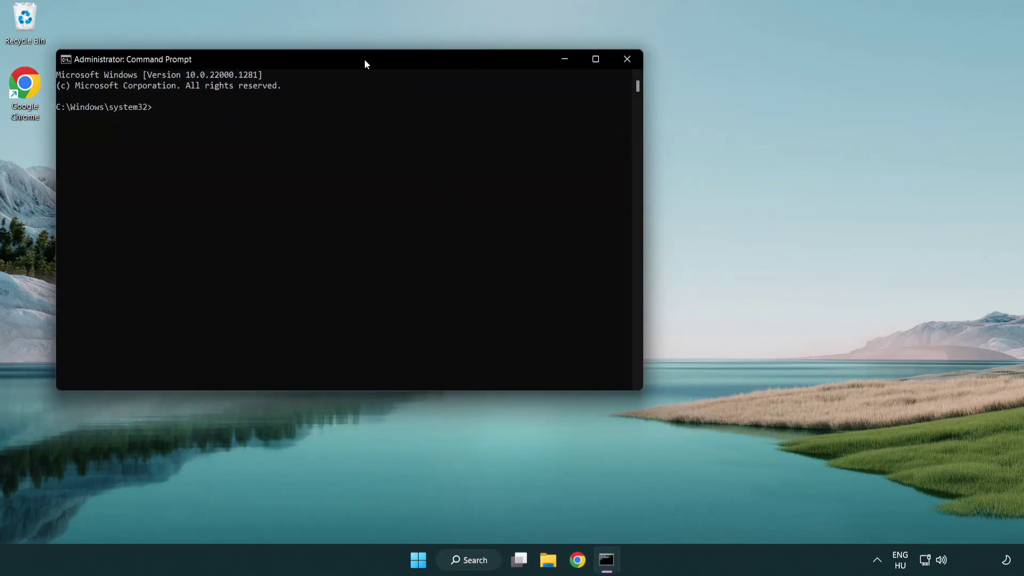
pyautogui.moveTo(364, 59); pyautogui.dragTo(515, 104)
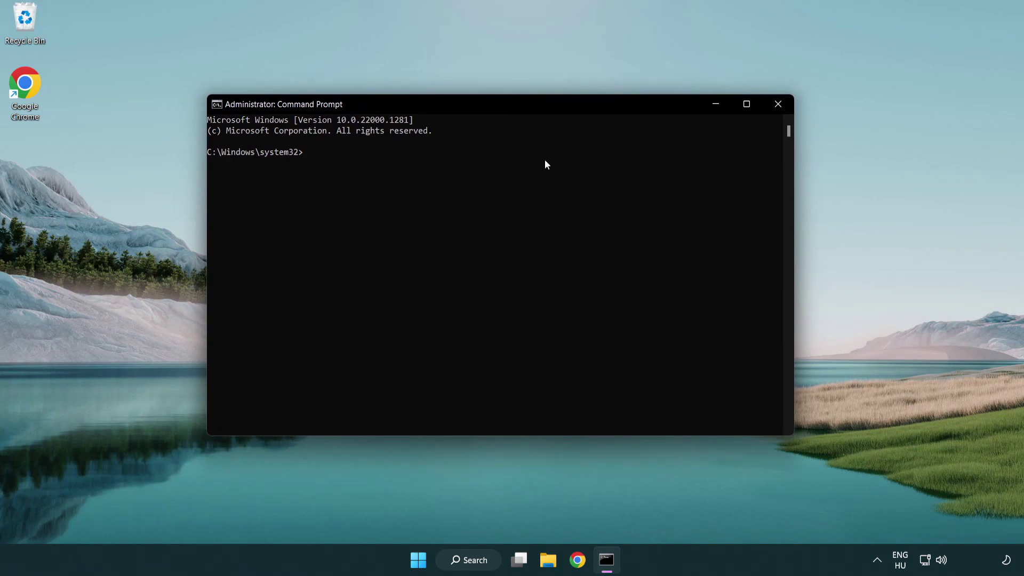
pyautogui.write('sfc')
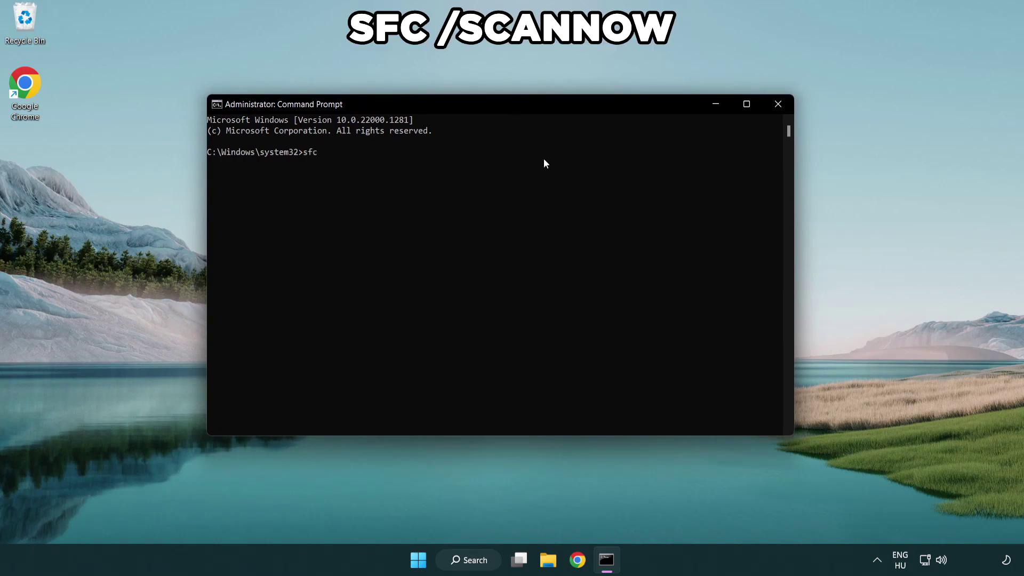
pyautogui.write(' /scannow')
pyautogui.press('Return')
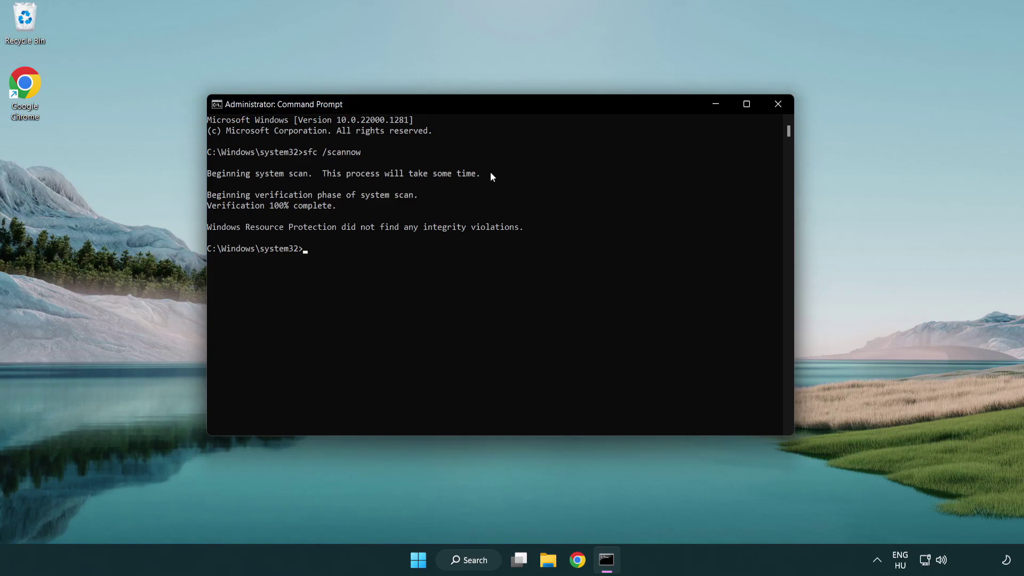
# - Close the Command Prompt and show the Start menu's power options
pyautogui.click(779, 104)
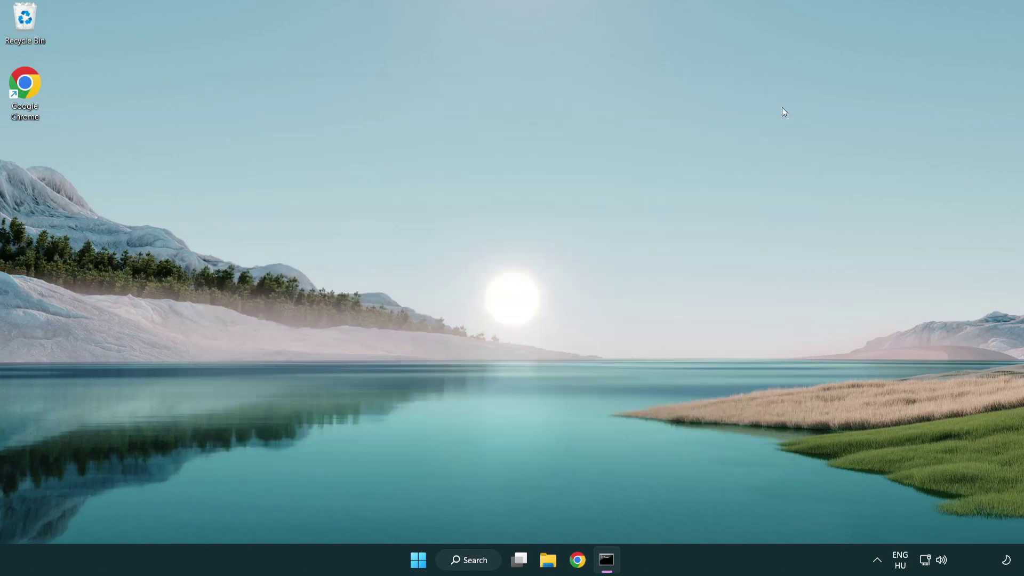
pyautogui.click(442, 557)
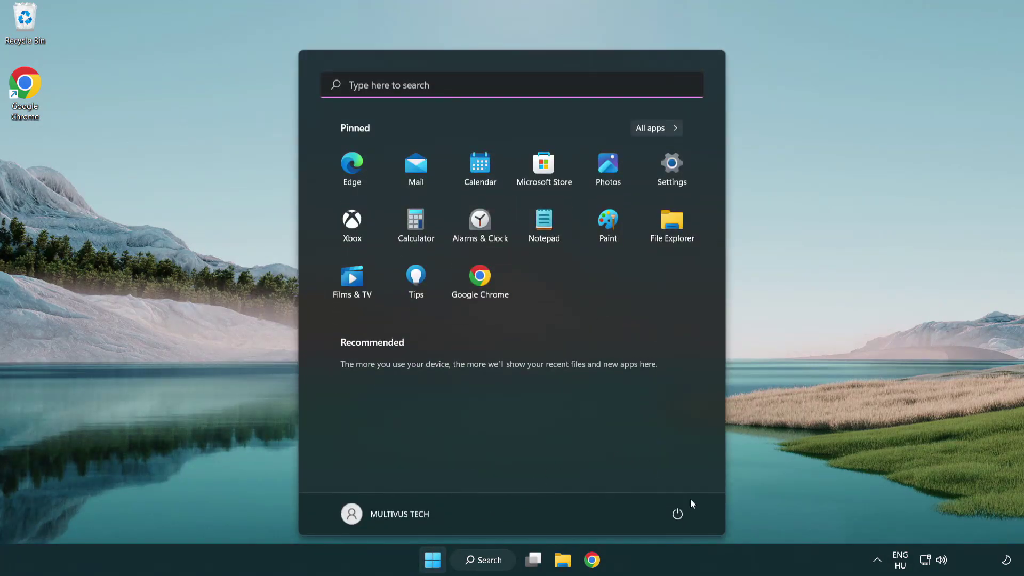
pyautogui.click(678, 513)
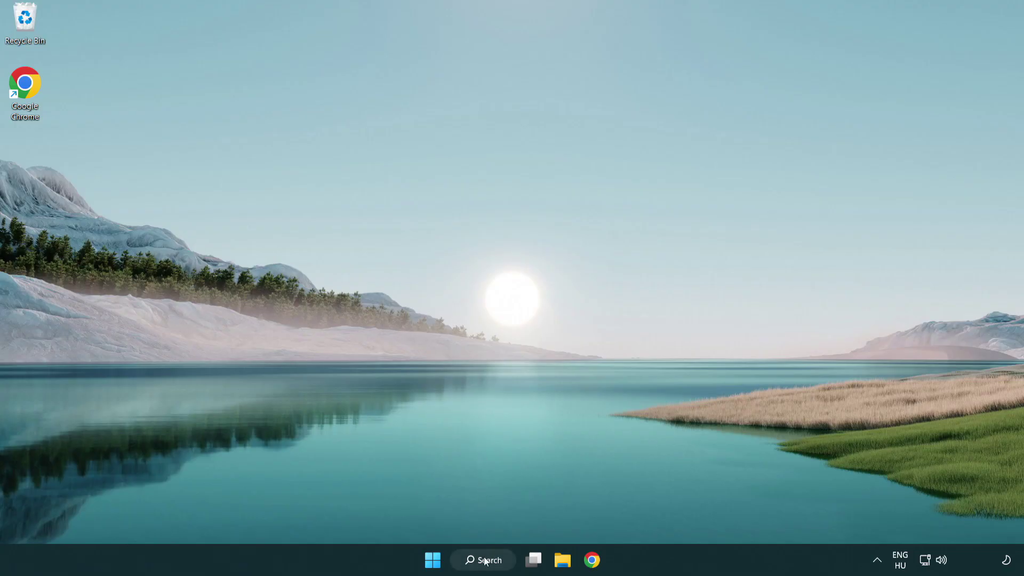
# - Open Windows Security and go to the Virus & threat protection exclusions list
pyautogui.click(486, 567)
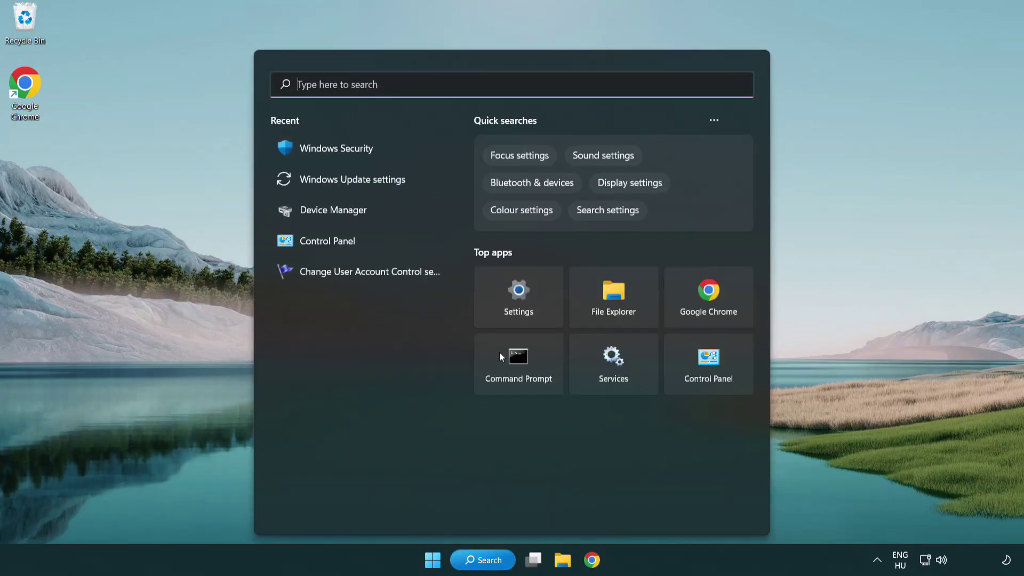
pyautogui.write('se')
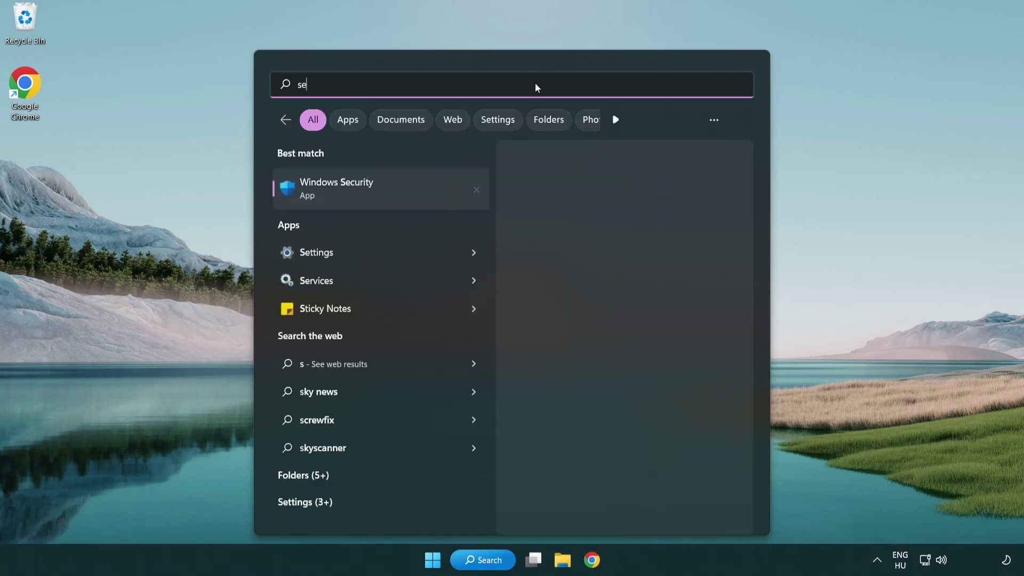
pyautogui.write('curi')
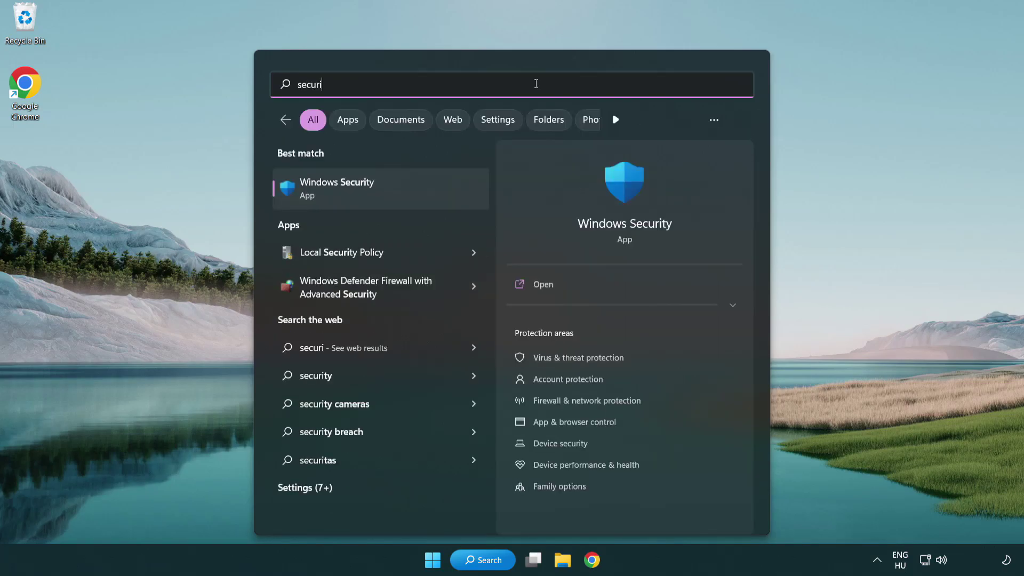
pyautogui.write('ty')
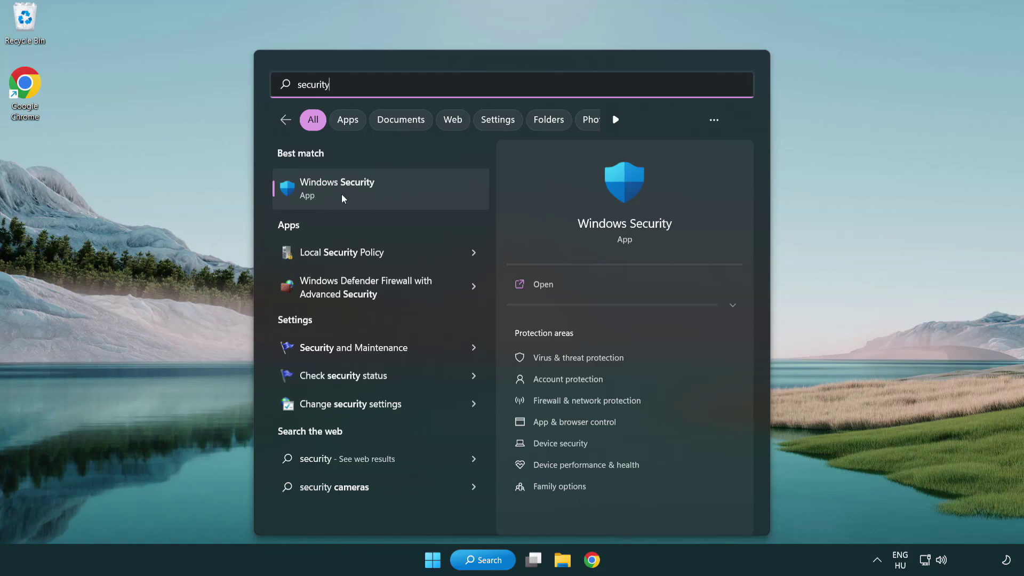
pyautogui.click(420, 197)
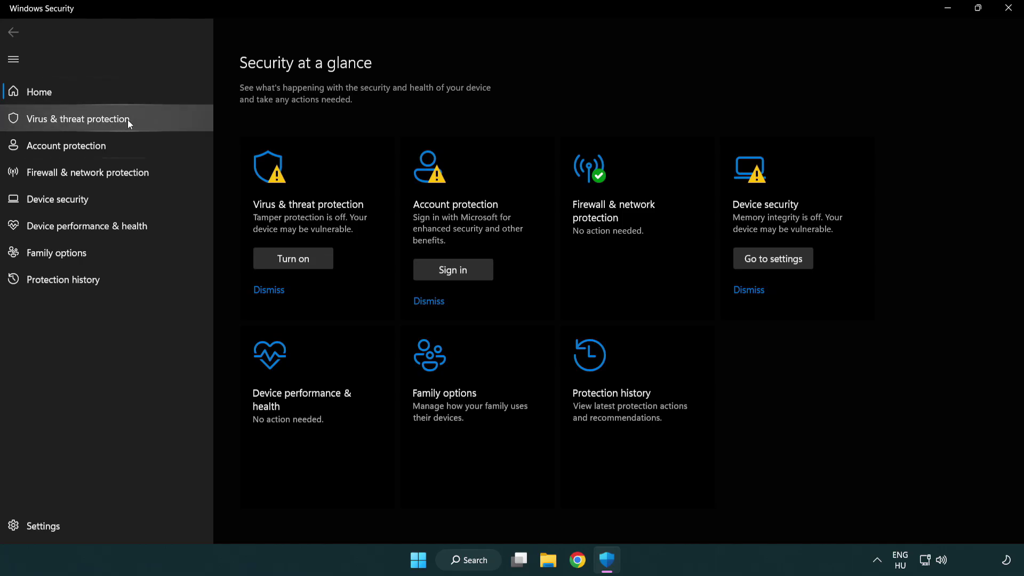
pyautogui.click(155, 118)
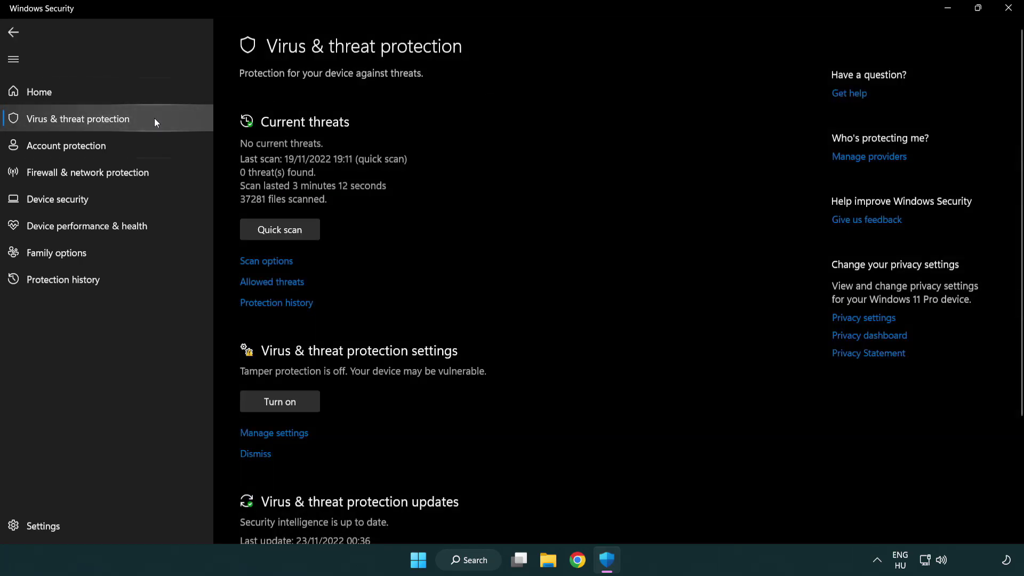
pyautogui.scroll(-3, 298, 230)
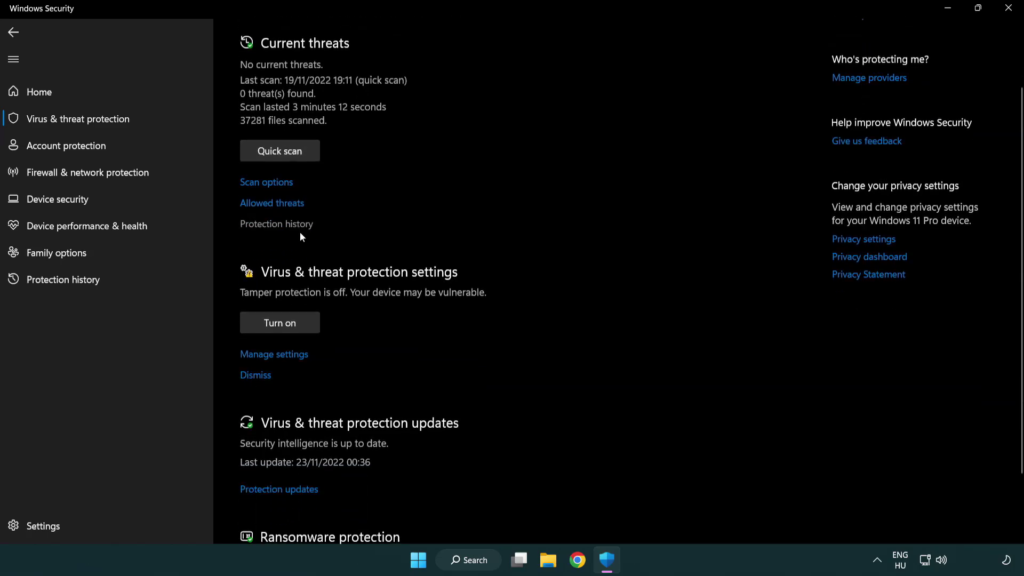
pyautogui.click(273, 356)
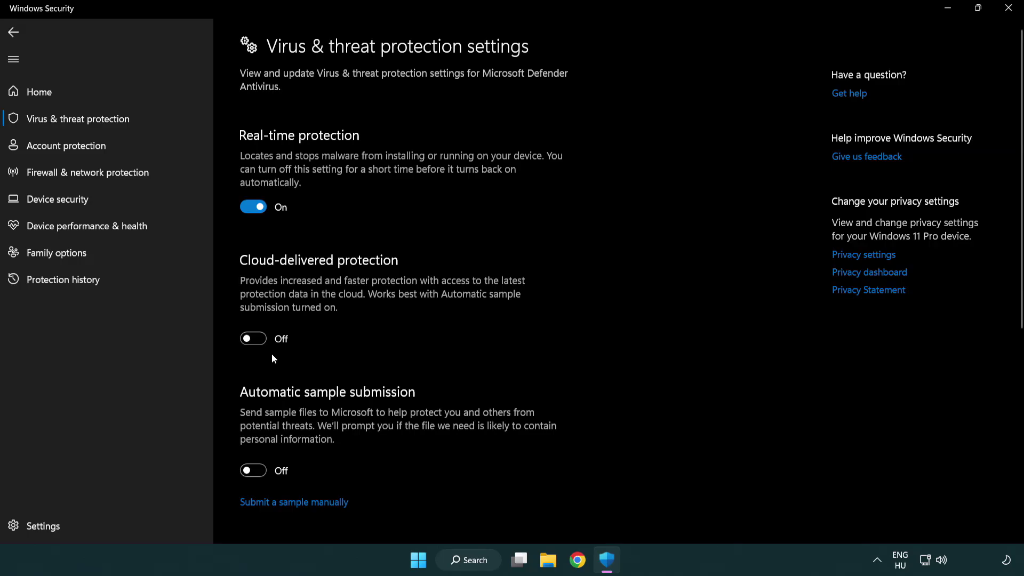
pyautogui.scroll(-10, 273, 357)
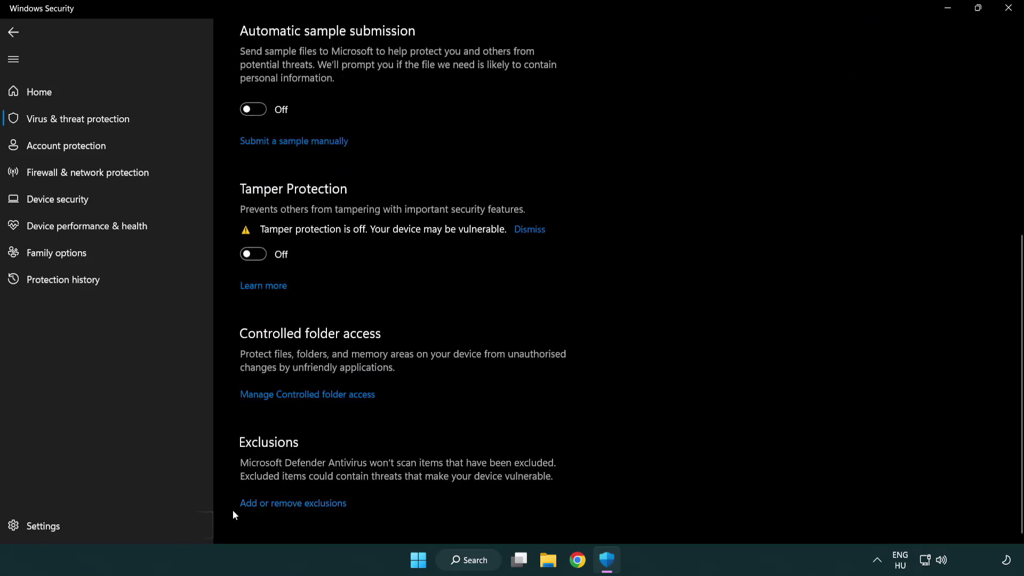
pyautogui.click(323, 506)
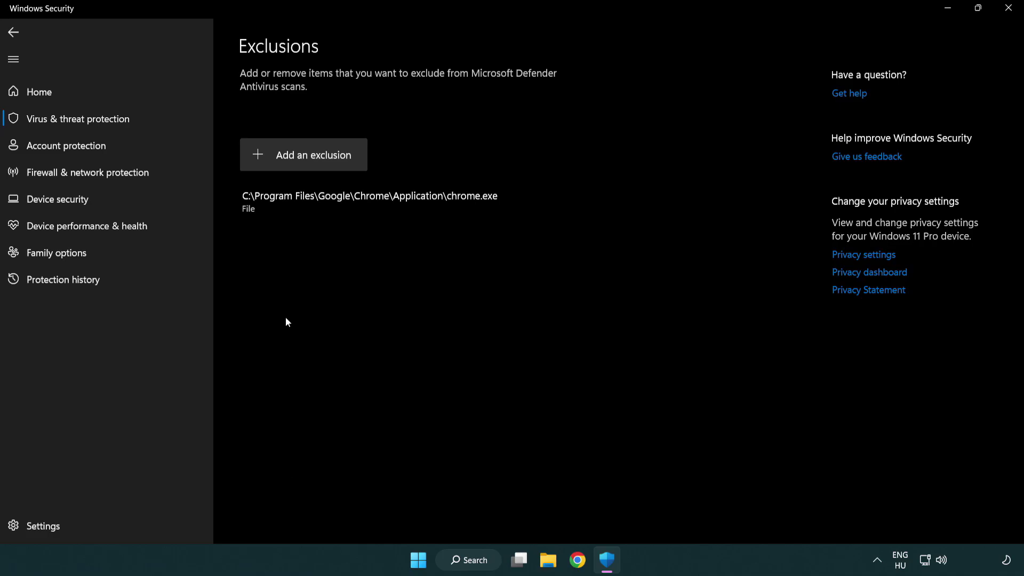
pyautogui.click(308, 161)
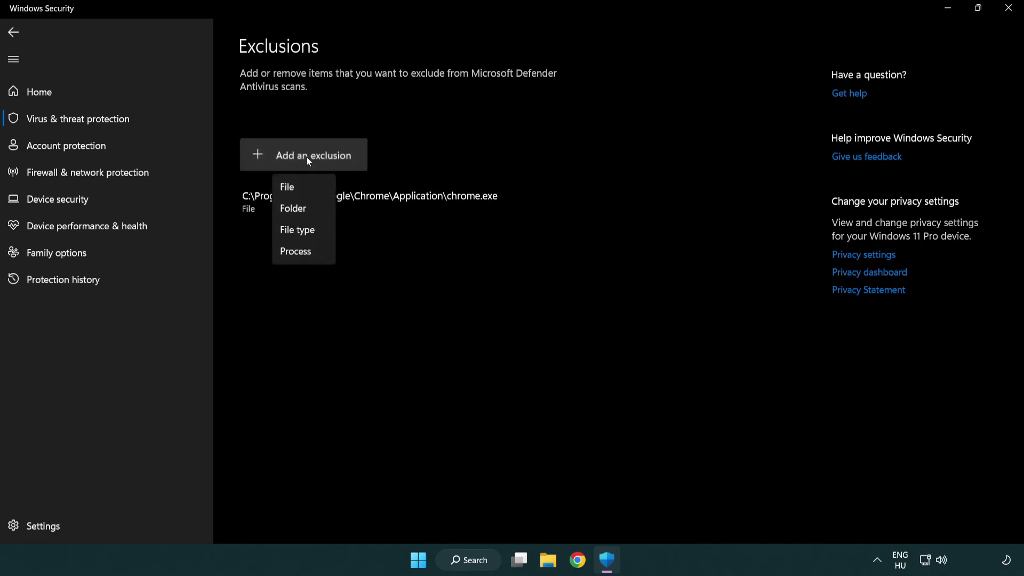
pyautogui.click(309, 191)
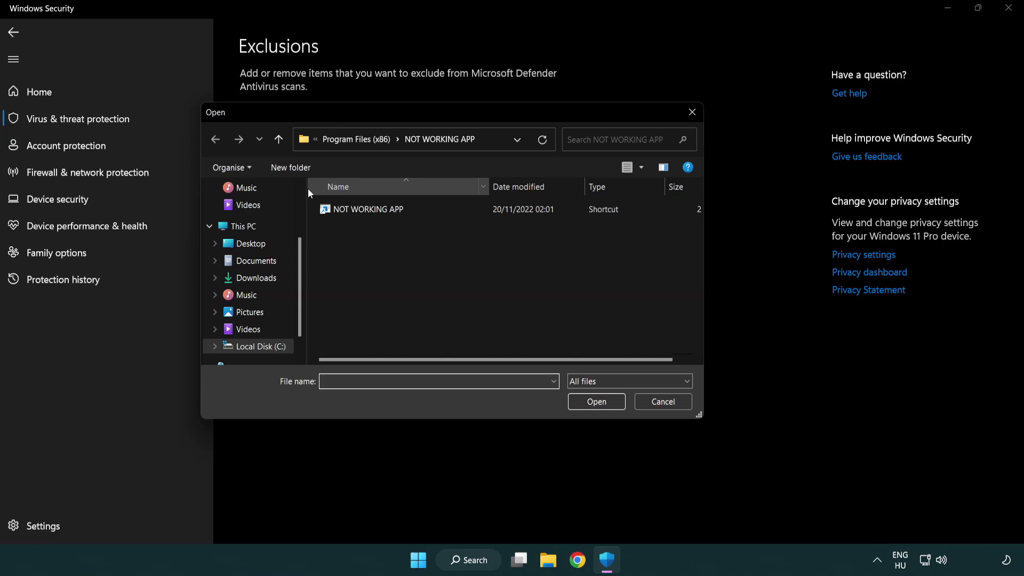
pyautogui.click(347, 140)
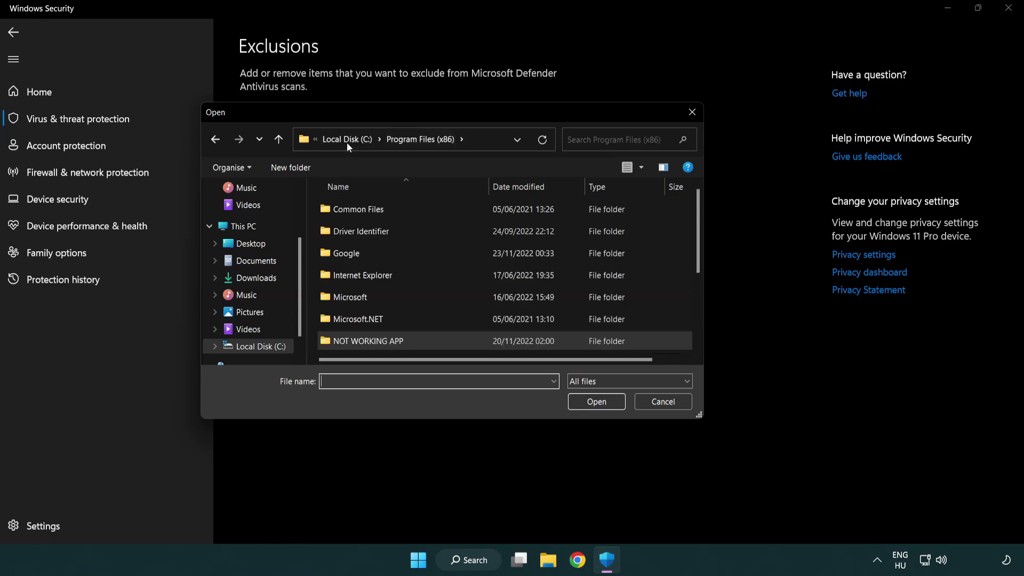
pyautogui.click(353, 141)
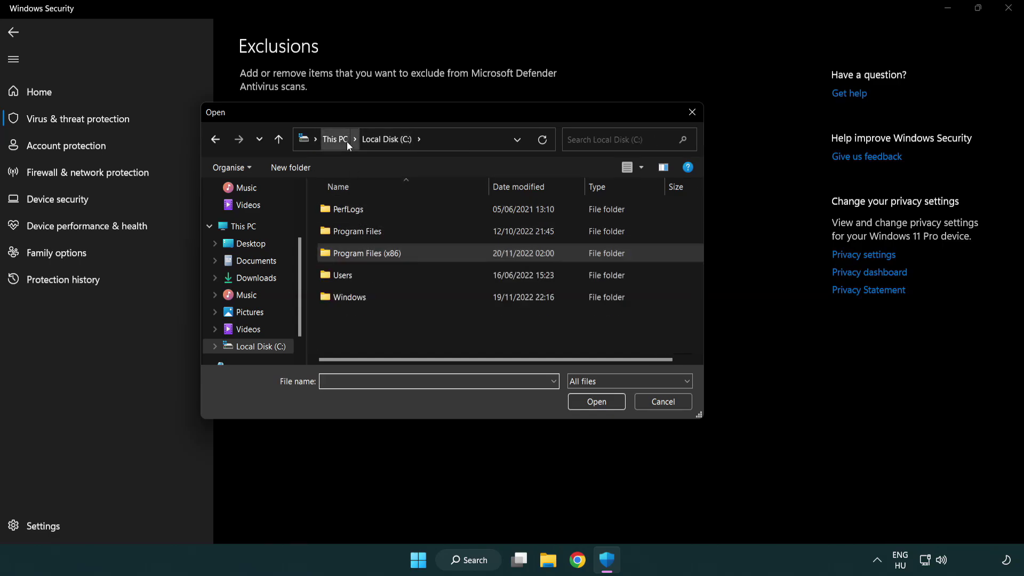
pyautogui.click(344, 140)
pyautogui.doubleClick(374, 353)
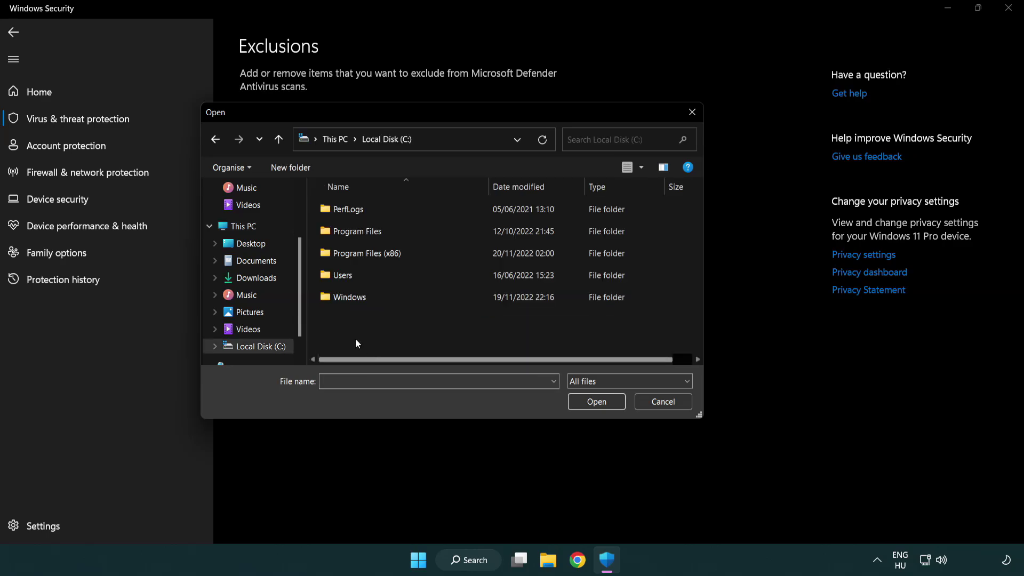
pyautogui.doubleClick(376, 252)
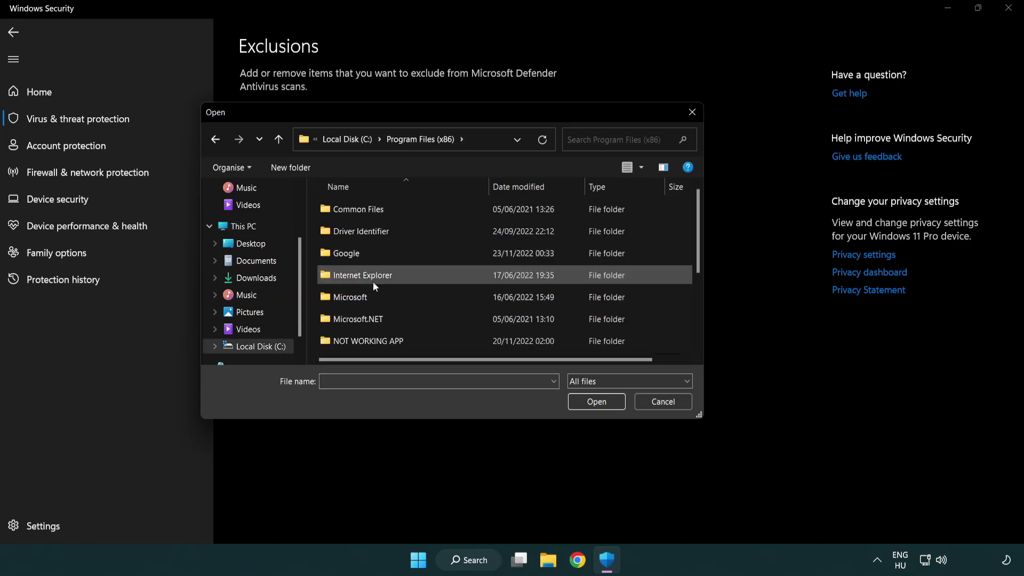
pyautogui.doubleClick(382, 342)
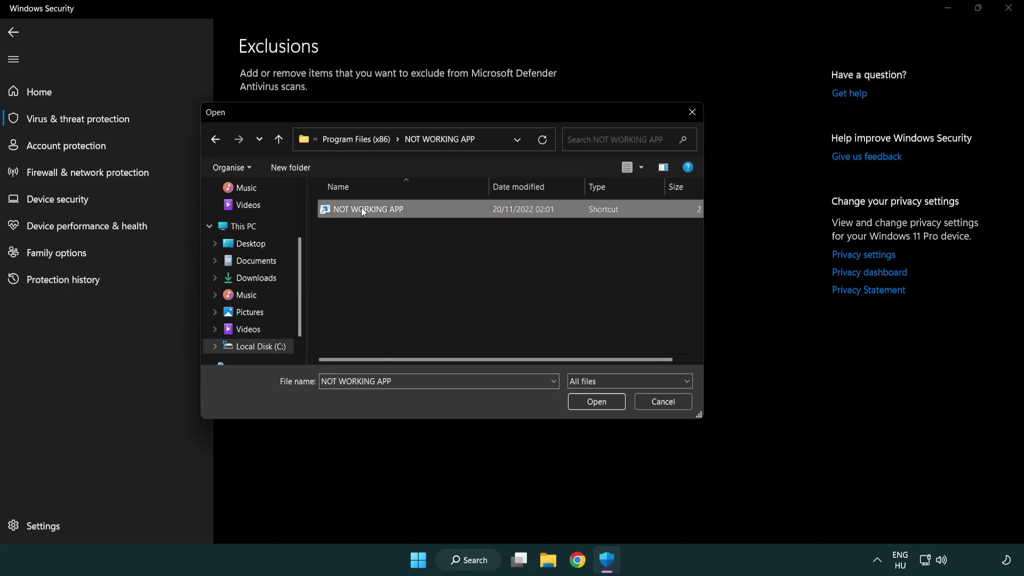
pyautogui.click(361, 208)
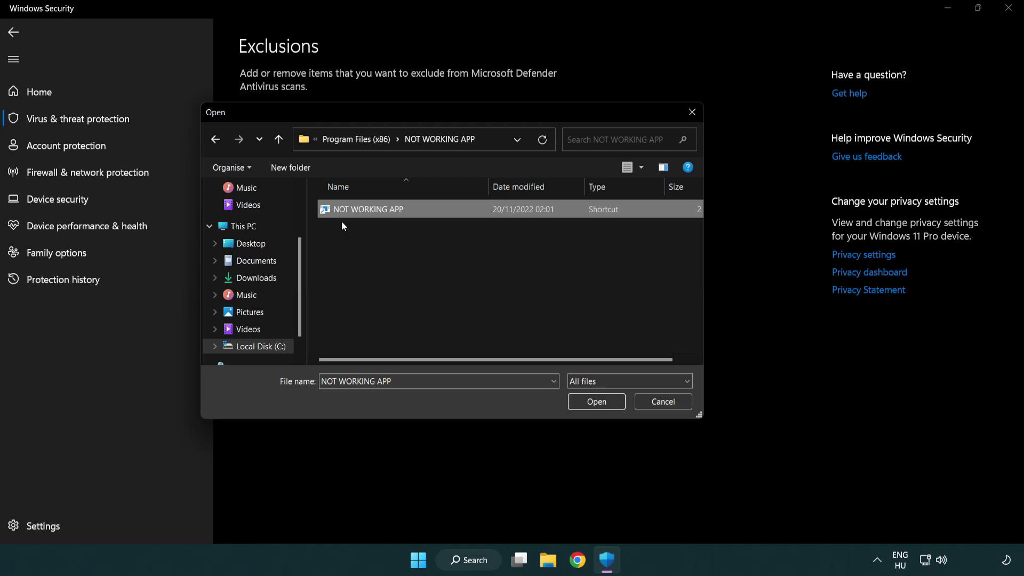
pyautogui.click(595, 409)
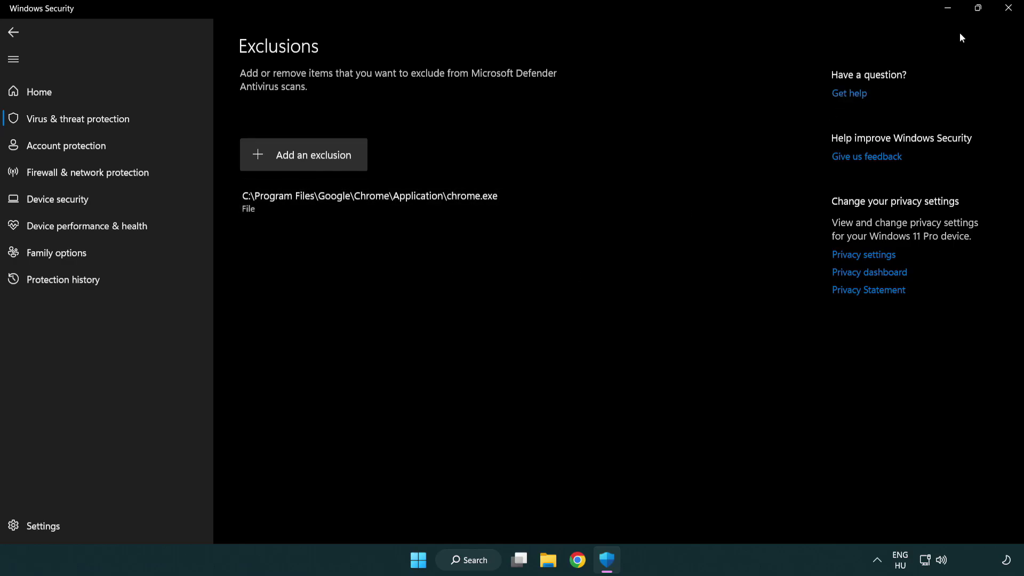
# - Close Windows Security and show the Start menu's power choices, including Restart
pyautogui.click(1009, 9)
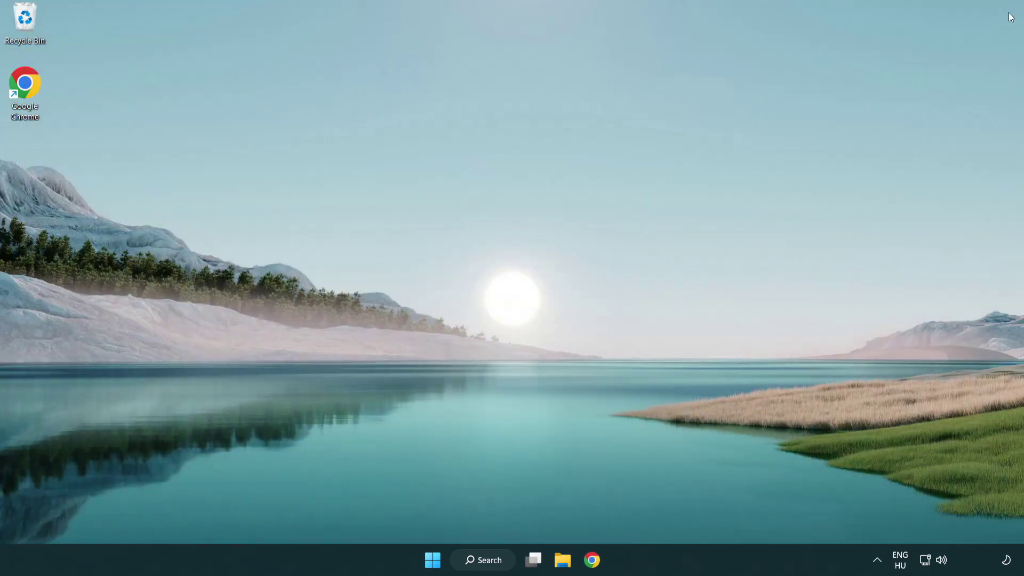
pyautogui.click(425, 562)
pyautogui.click(678, 514)
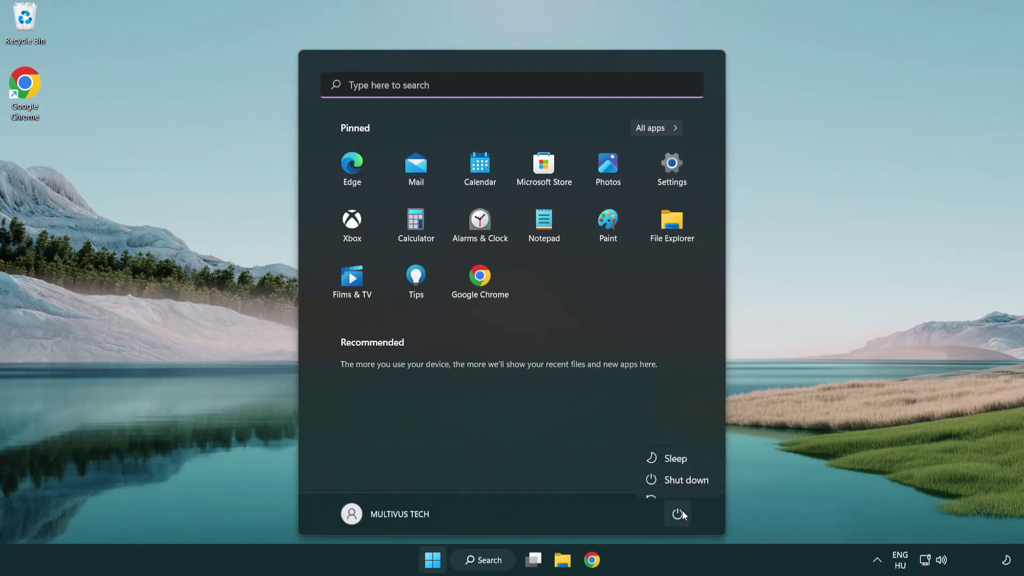